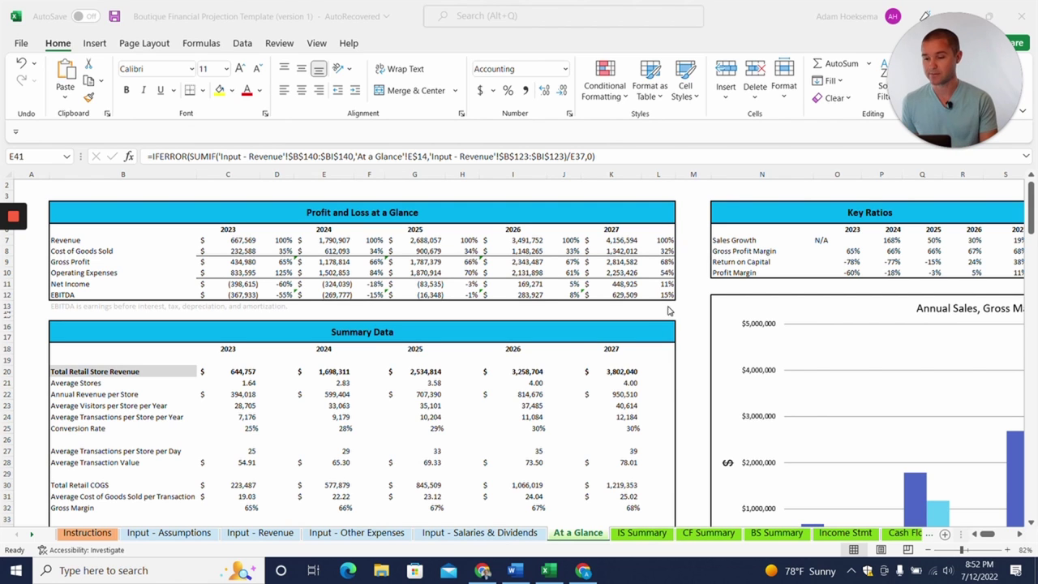
Step: Review the At a Glance sheet's profit and loss, summary data and use of start-up funds sections
click(293, 231)
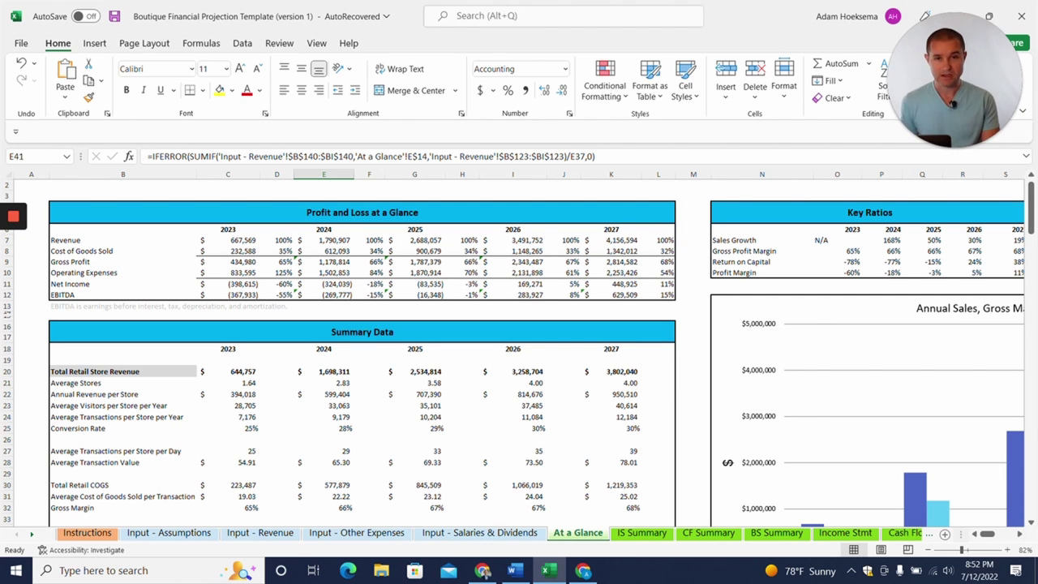
scroll(519, 353, down, 5)
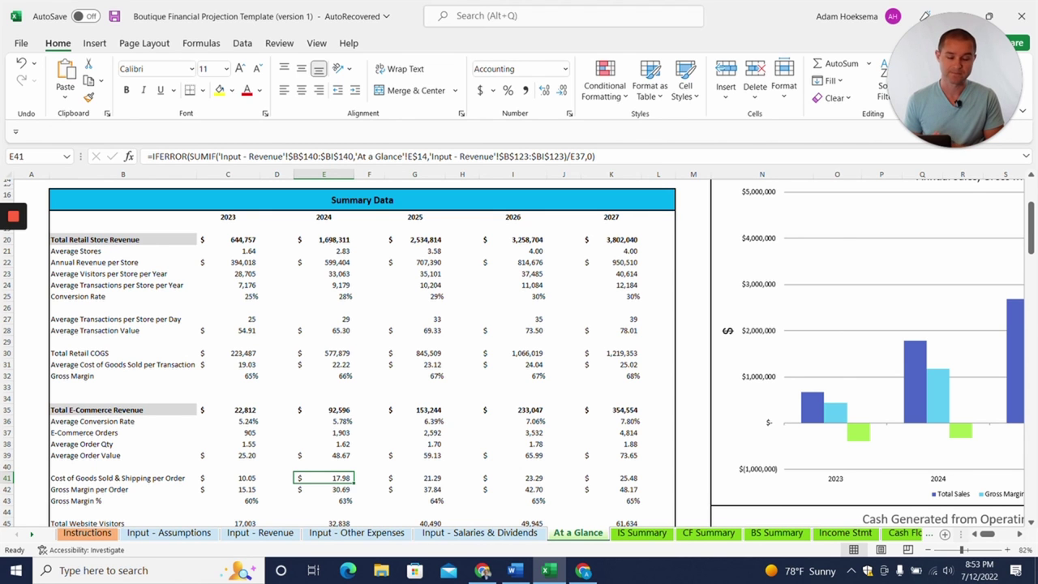
scroll(519, 352, down, 14)
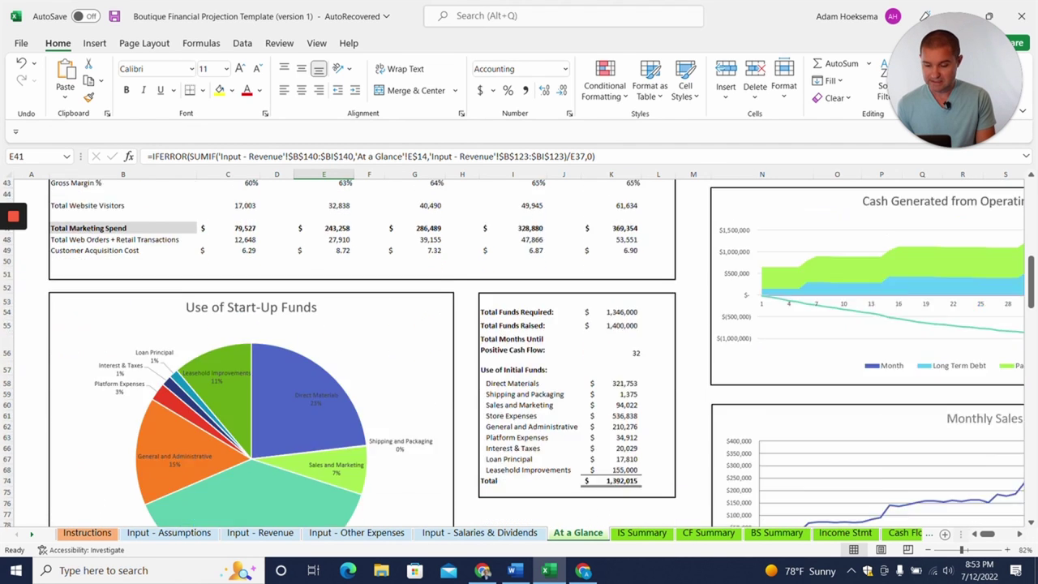
scroll(520, 353, up, 4)
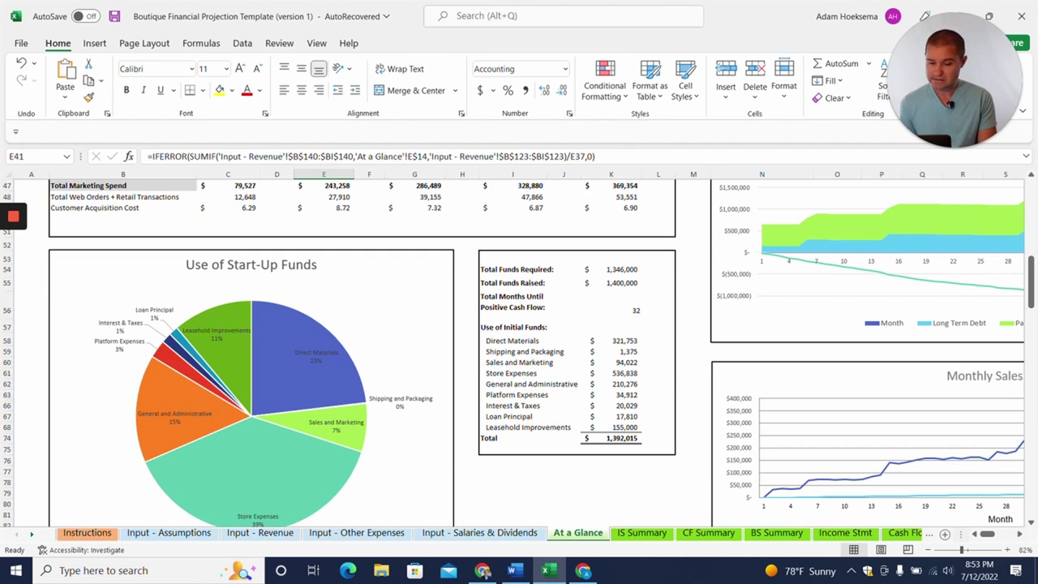
scroll(950, 424, up, 15)
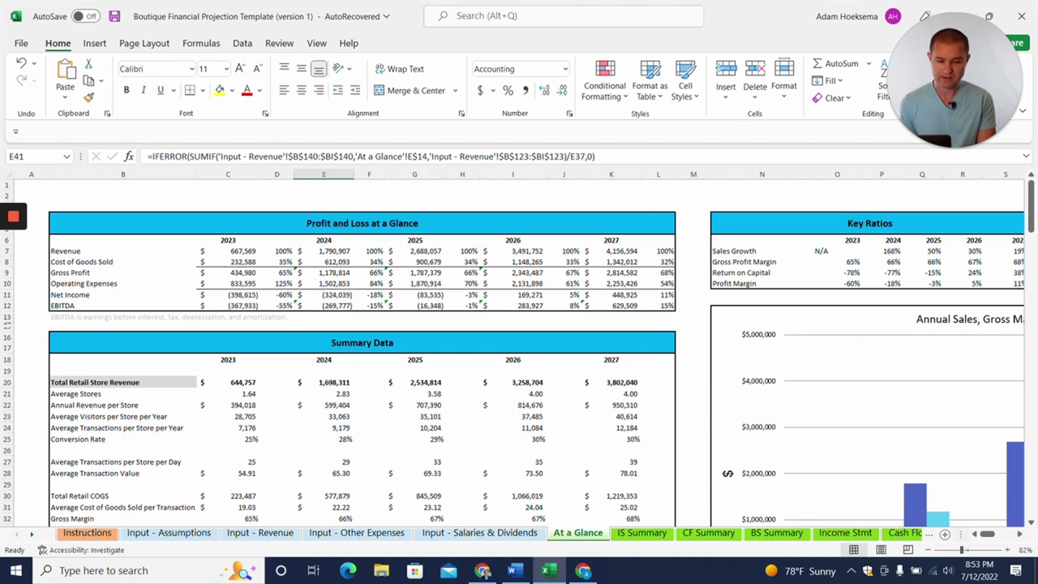
Step: Review the annual income statement, cash flow and balance sheet on the IS, CF and BS Summary sheets
click(640, 533)
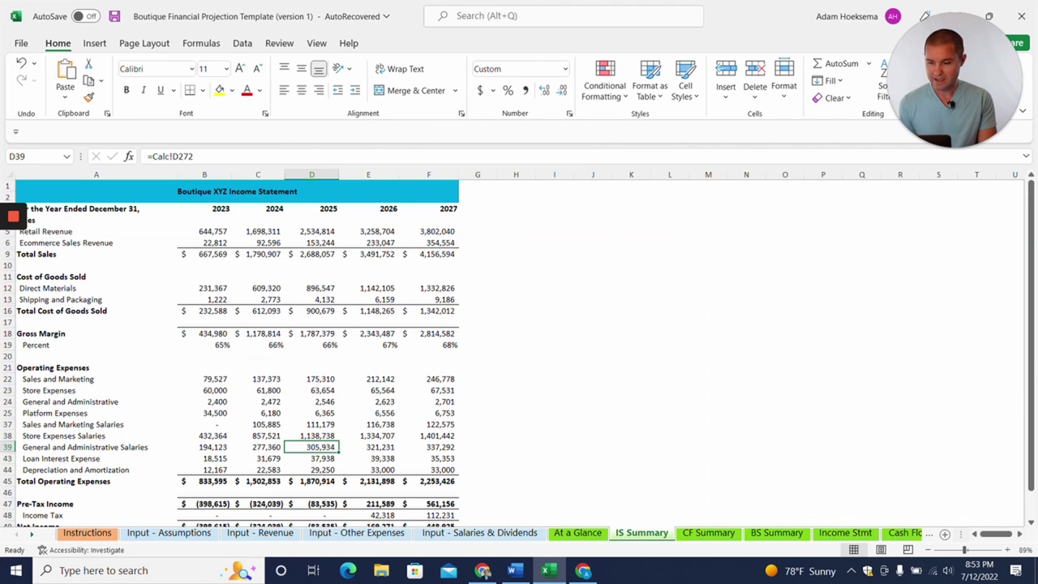
scroll(718, 535, down, 3)
click(705, 533)
scroll(288, 348, up, 4)
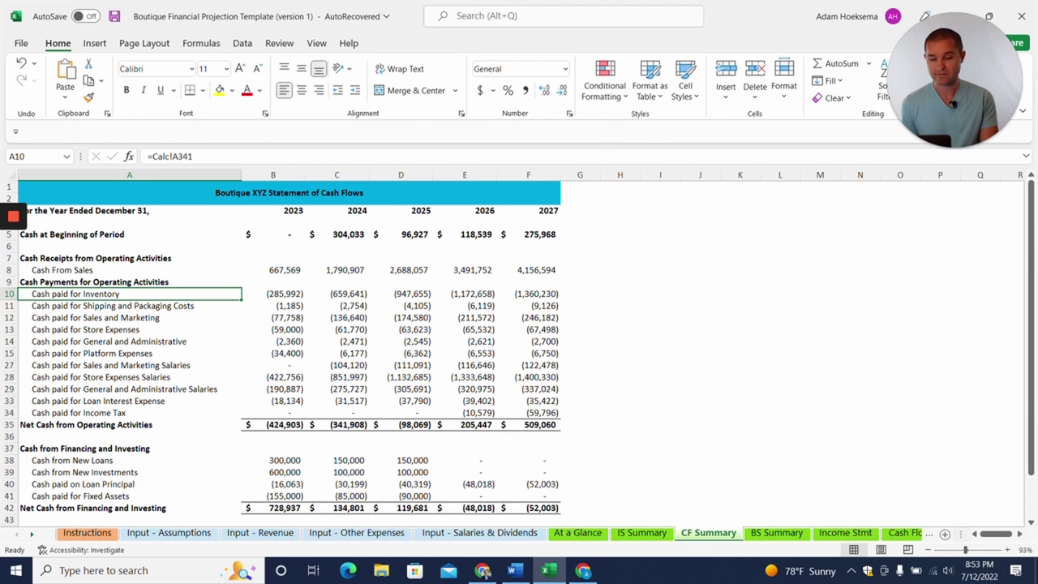
click(779, 533)
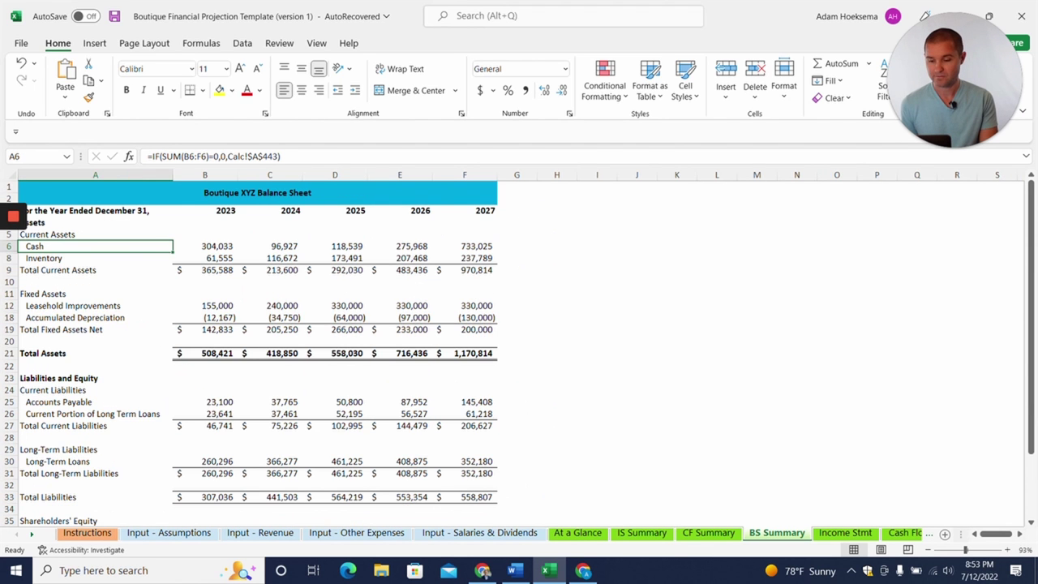
scroll(289, 348, down, 4)
Step: Examine the Year 1 monthly pro forma income statement on the Income Stmt sheet
click(845, 533)
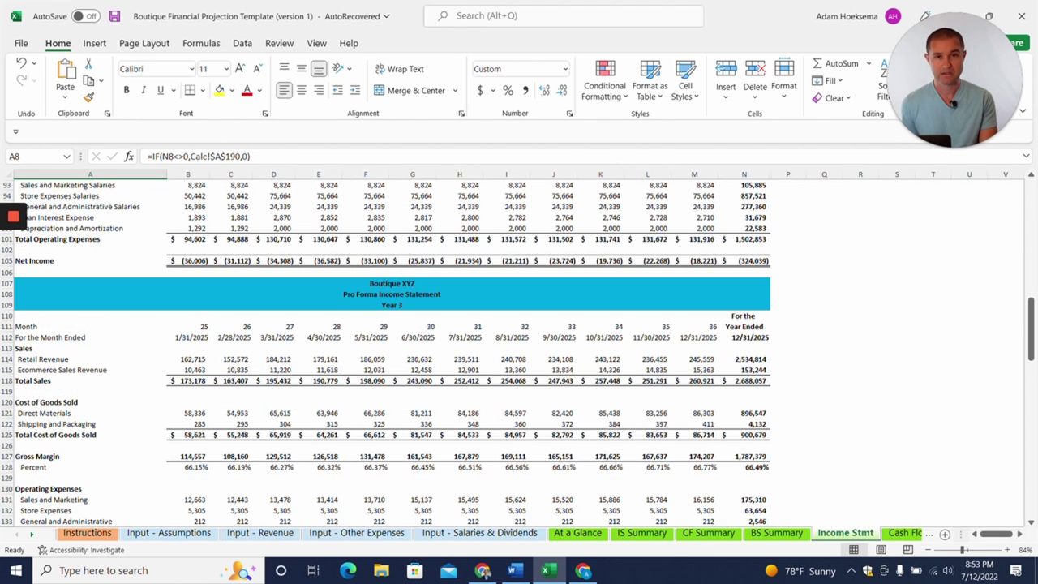
scroll(390, 348, up, 5)
scroll(389, 348, down, 1)
scroll(389, 349, up, 6)
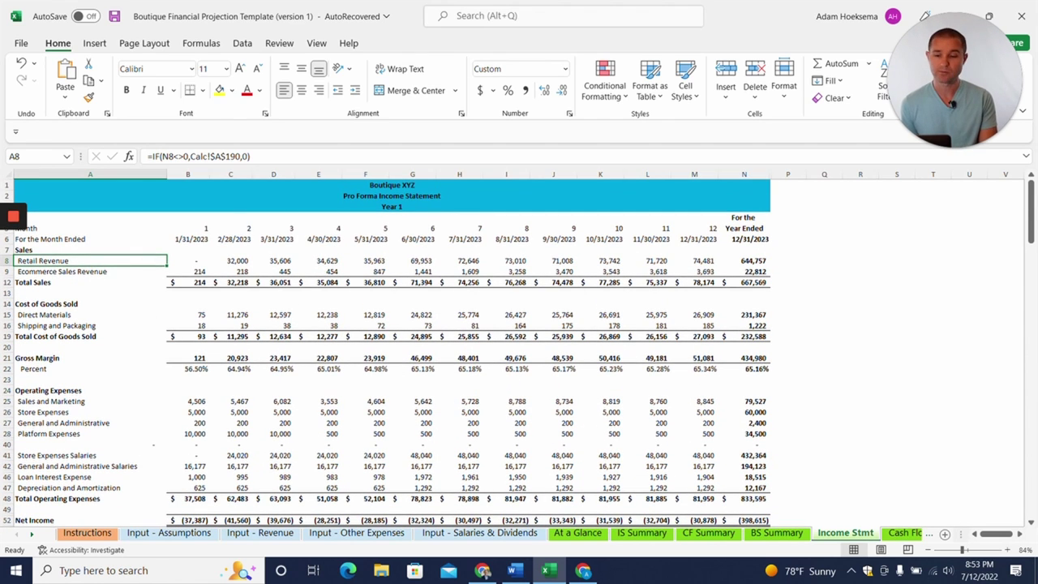
scroll(389, 349, down, 2)
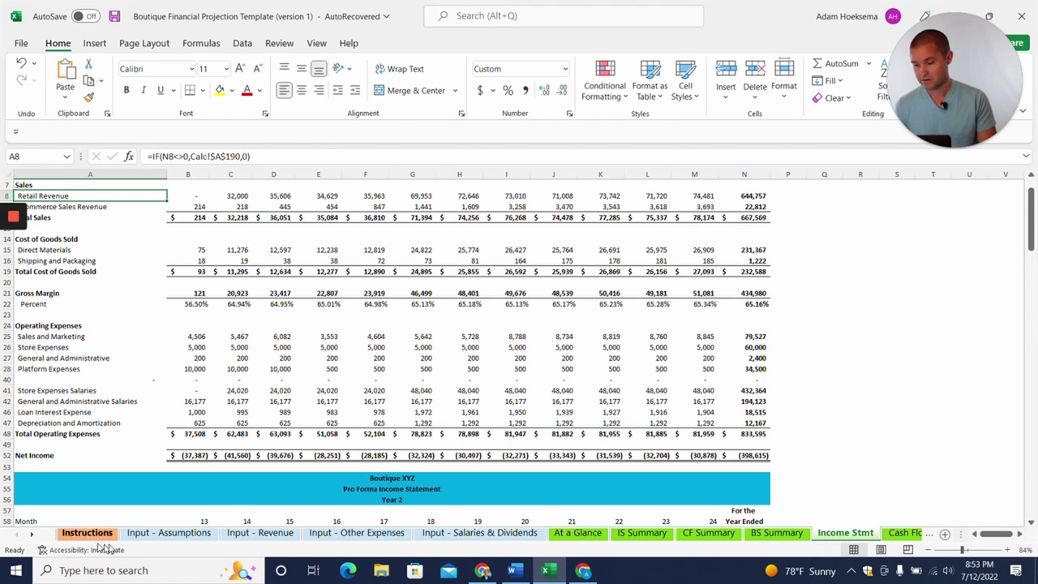
Step: On the Input - Assumptions sheet, examine the projection start month and each investor's funding entry and month invested
click(163, 534)
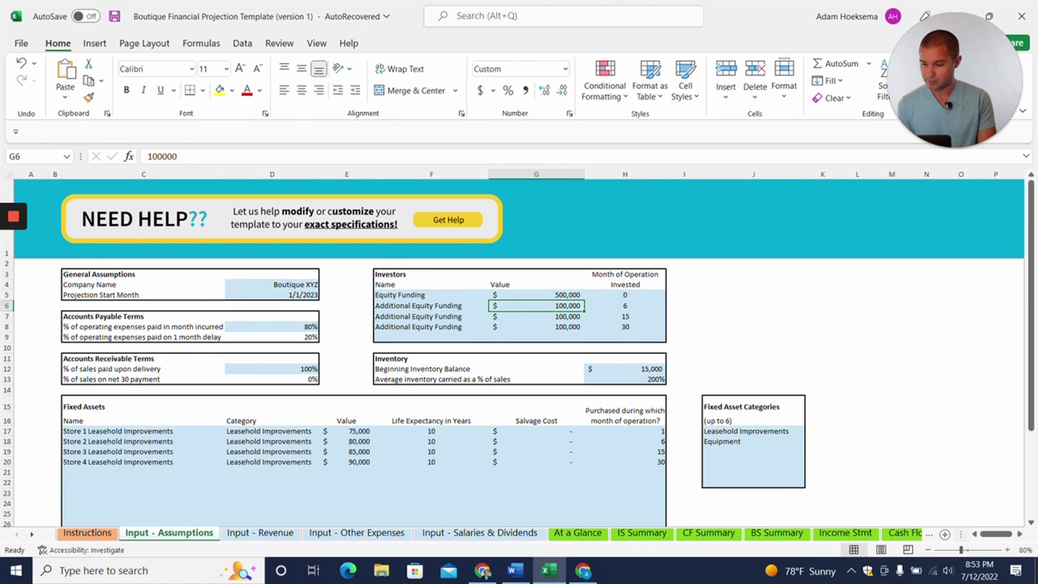
click(271, 295)
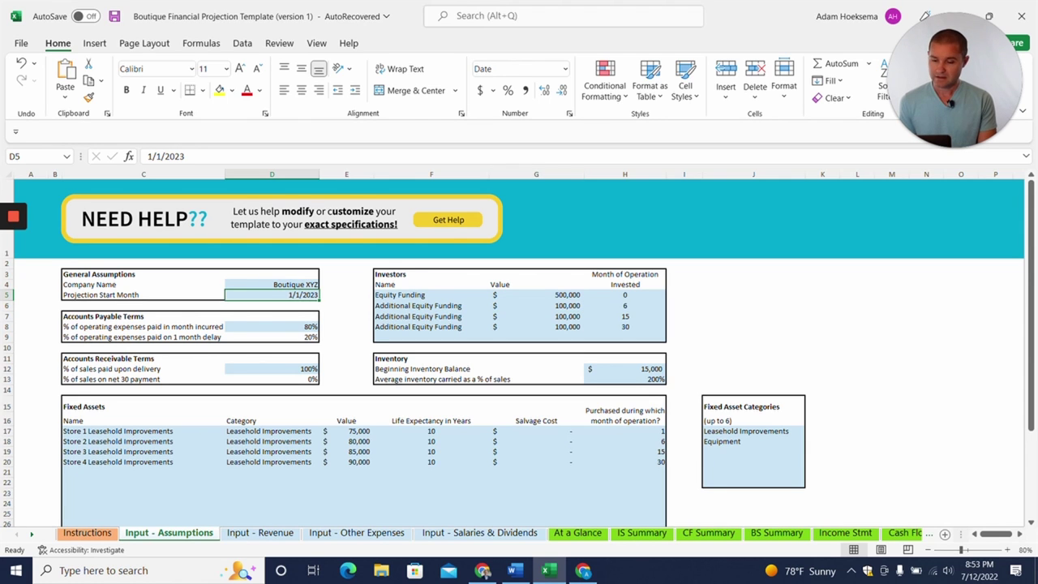
click(431, 295)
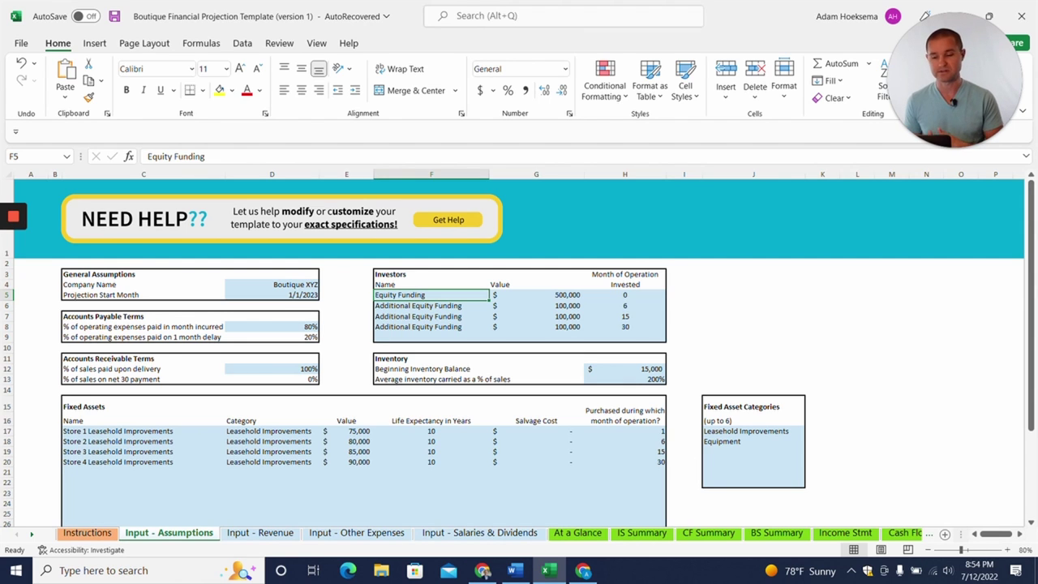
click(421, 307)
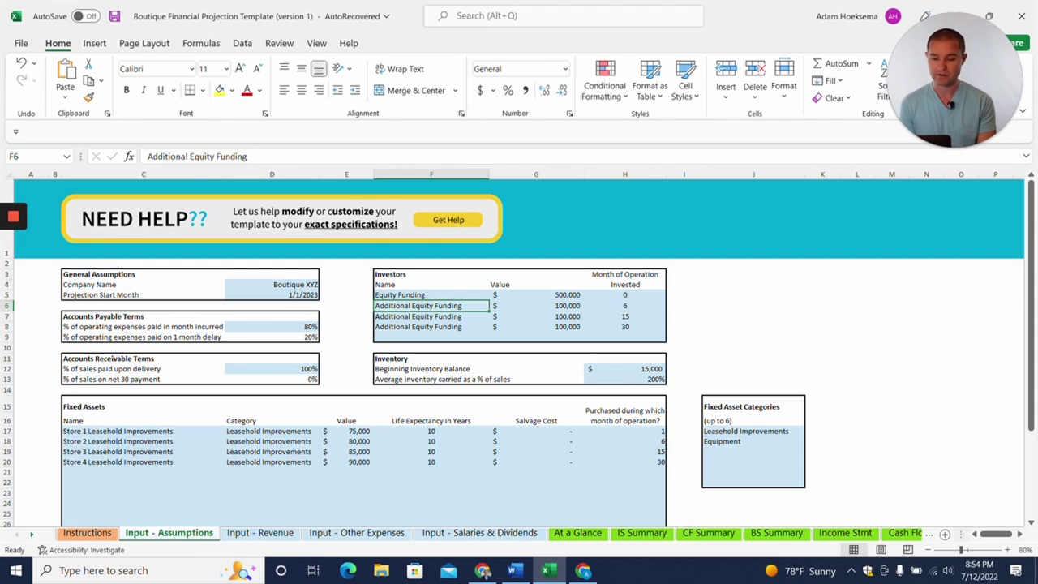
click(562, 315)
click(625, 295)
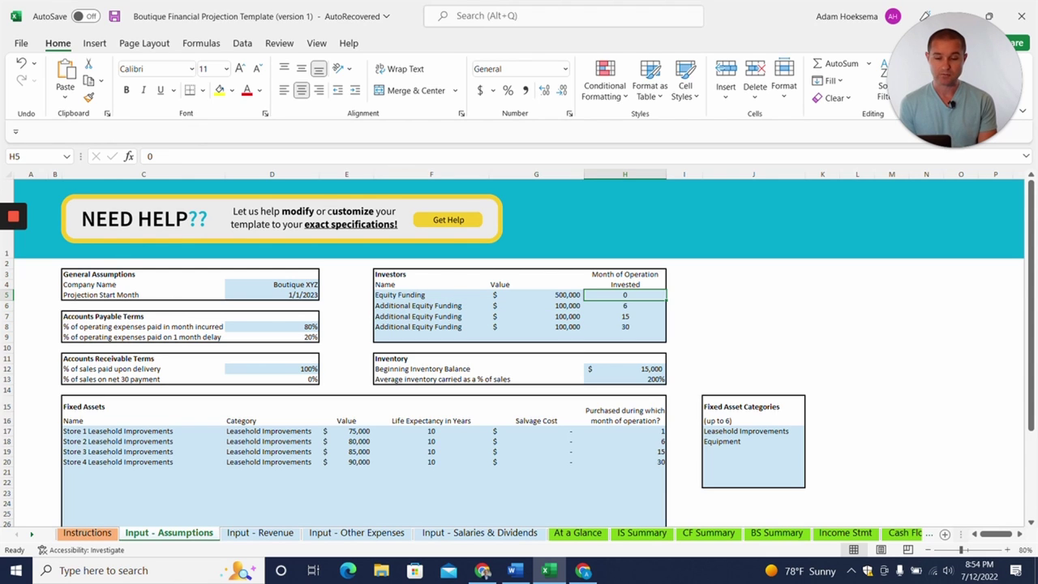
click(624, 306)
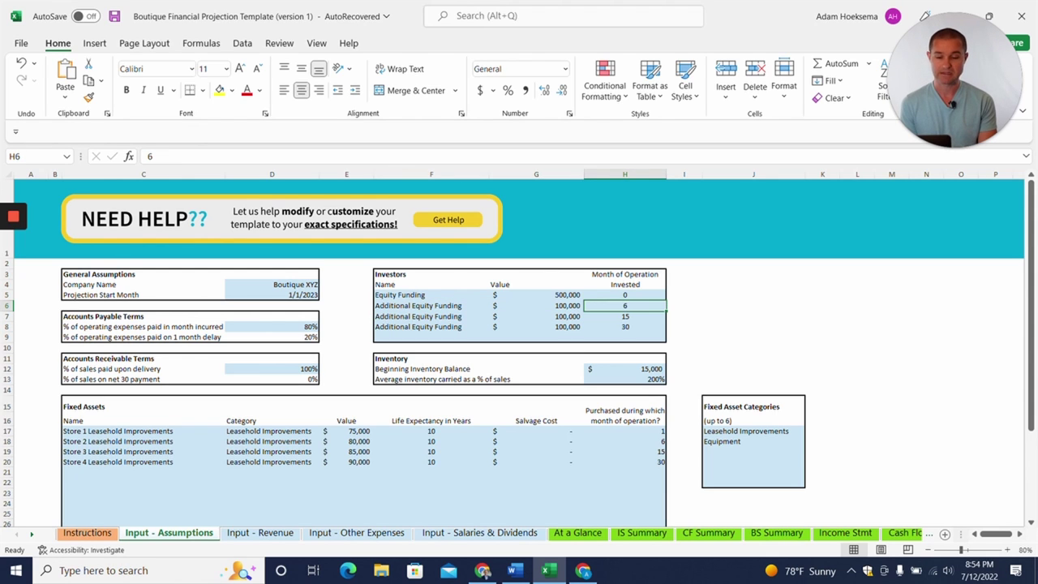
click(625, 317)
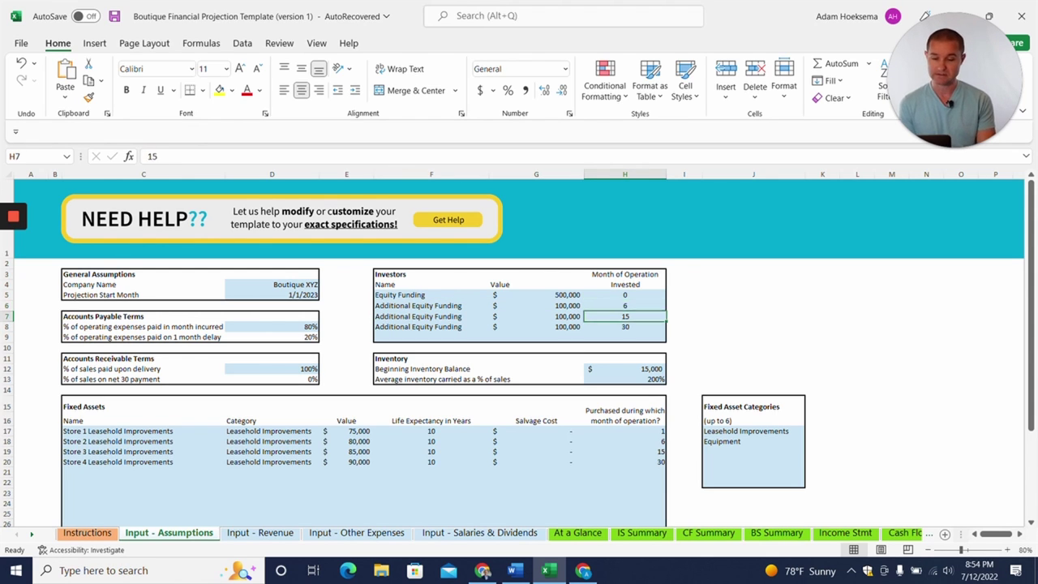
click(624, 327)
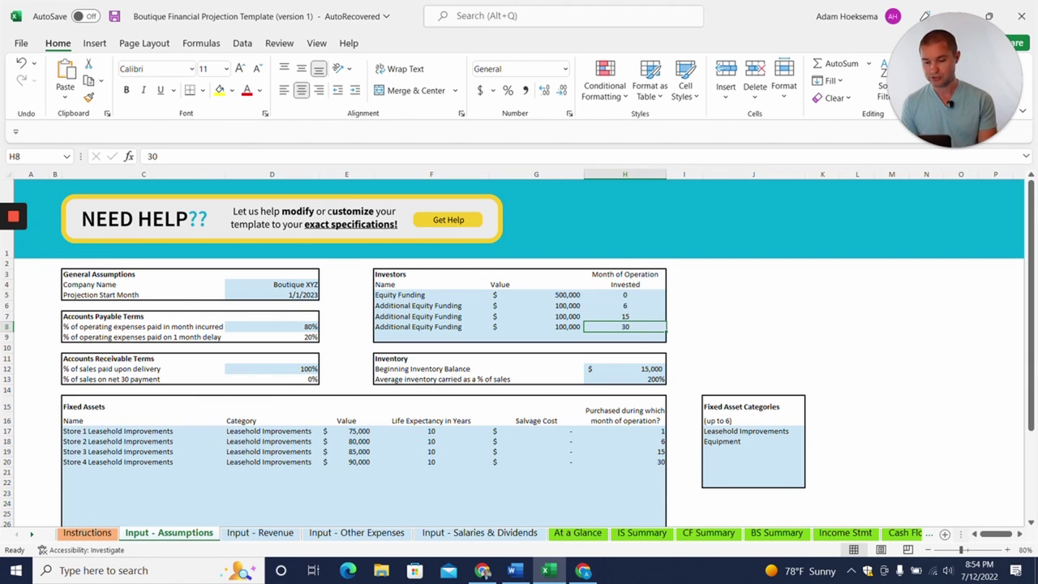
Step: Check the purchase months of the four stores' leasehold improvements under Fixed Assets, and view the Loans table
scroll(519, 349, down, 3)
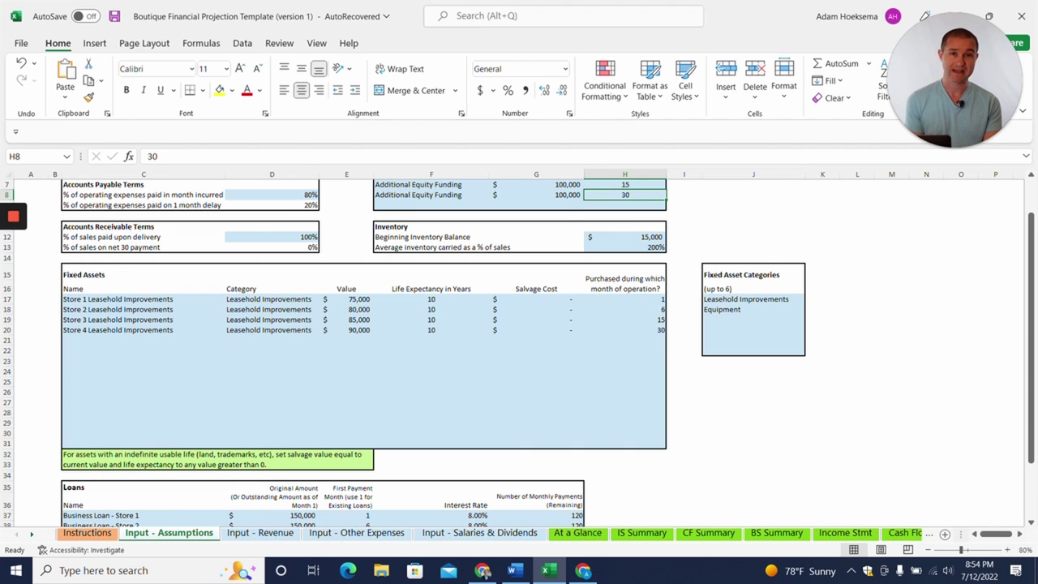
click(626, 300)
key(Down)
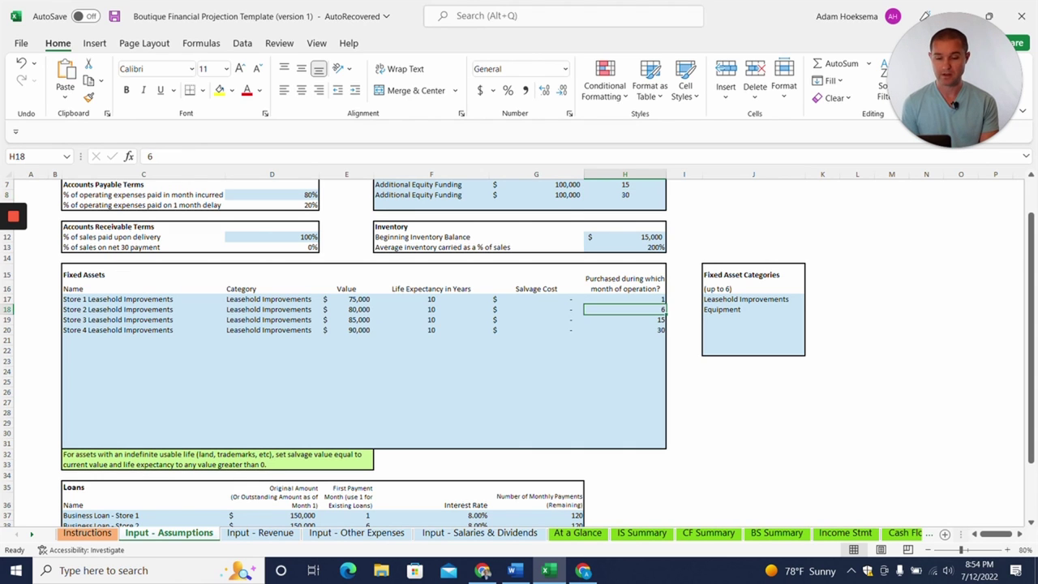
key(Down)
key(Down)
scroll(519, 349, down, 3)
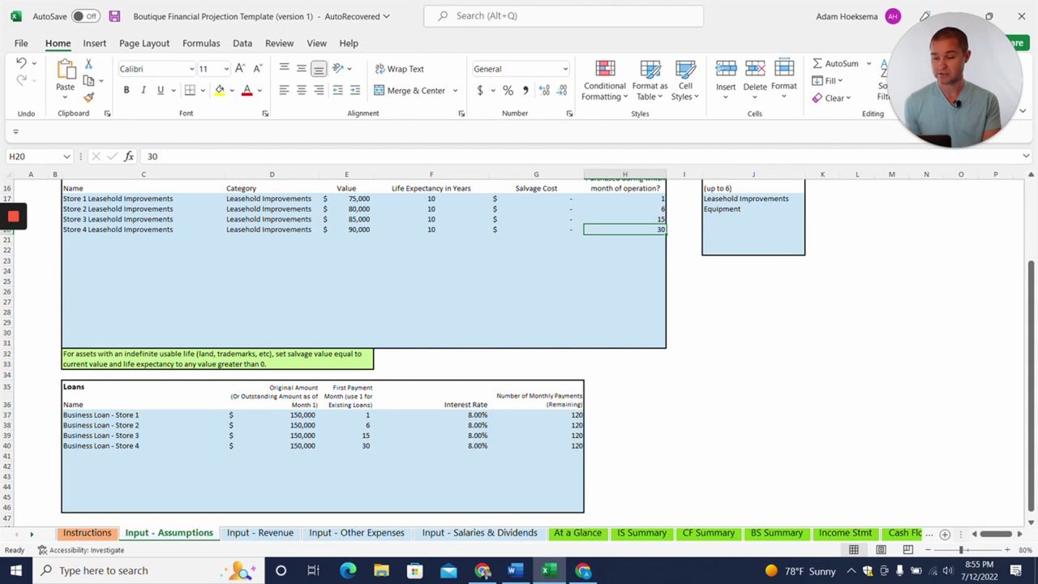
Step: On the Input - Revenue sheet, examine the annual price growth rate and the store opening months
key(ctrl+Page_Down)
drag(1031, 339, 1032, 173)
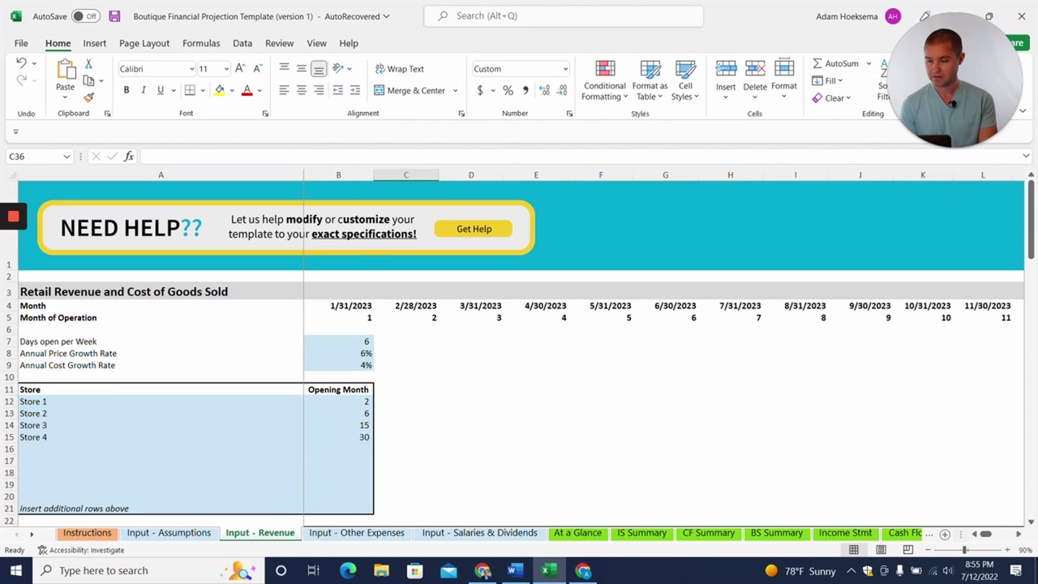
click(161, 354)
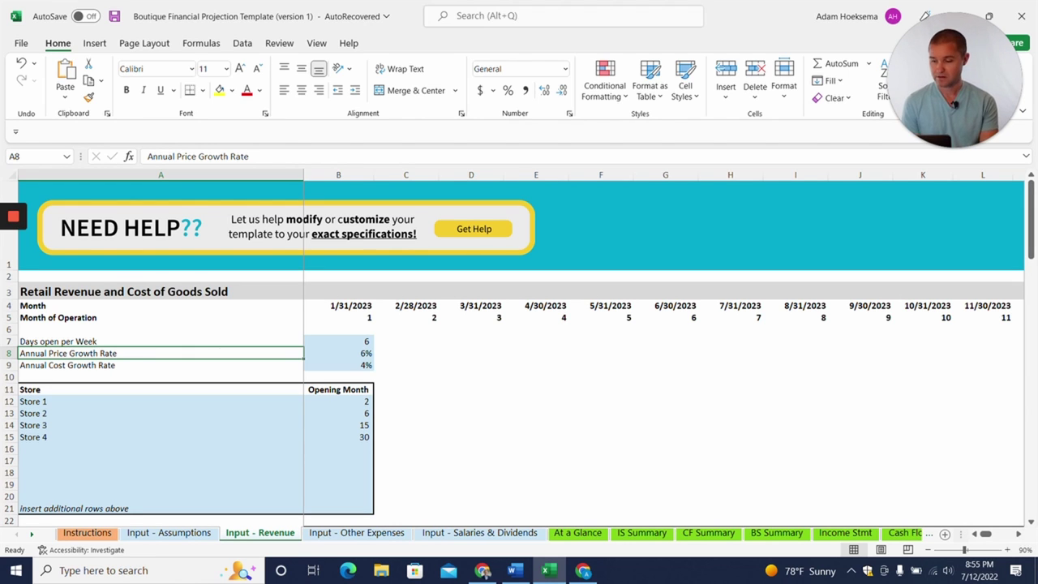
click(160, 401)
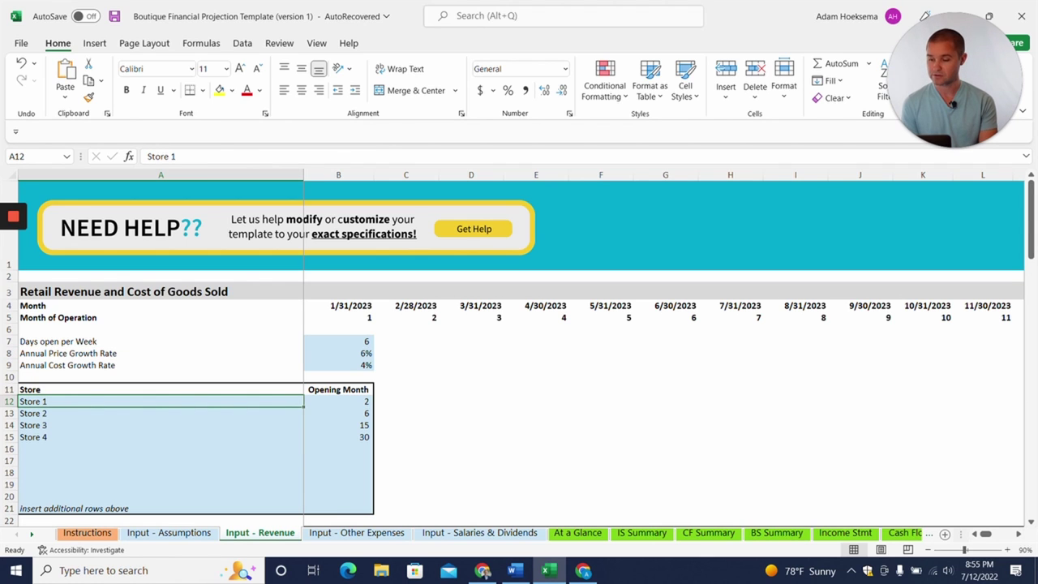
click(338, 401)
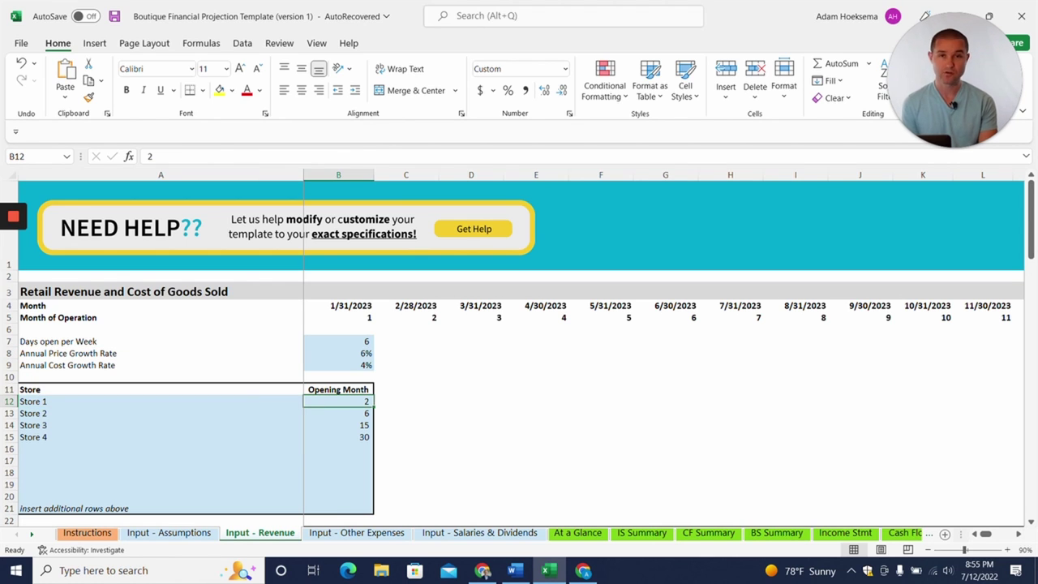
click(338, 413)
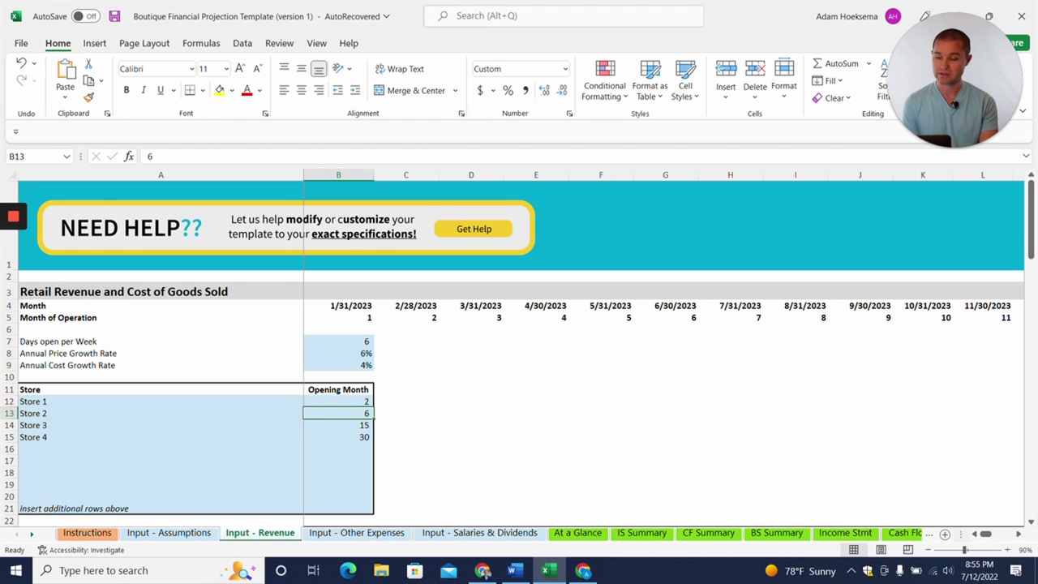
Step: Examine the visitors per store, conversion rate and products per transaction by year after opening, and the month 2 formula for total products sold
scroll(519, 349, down, 3)
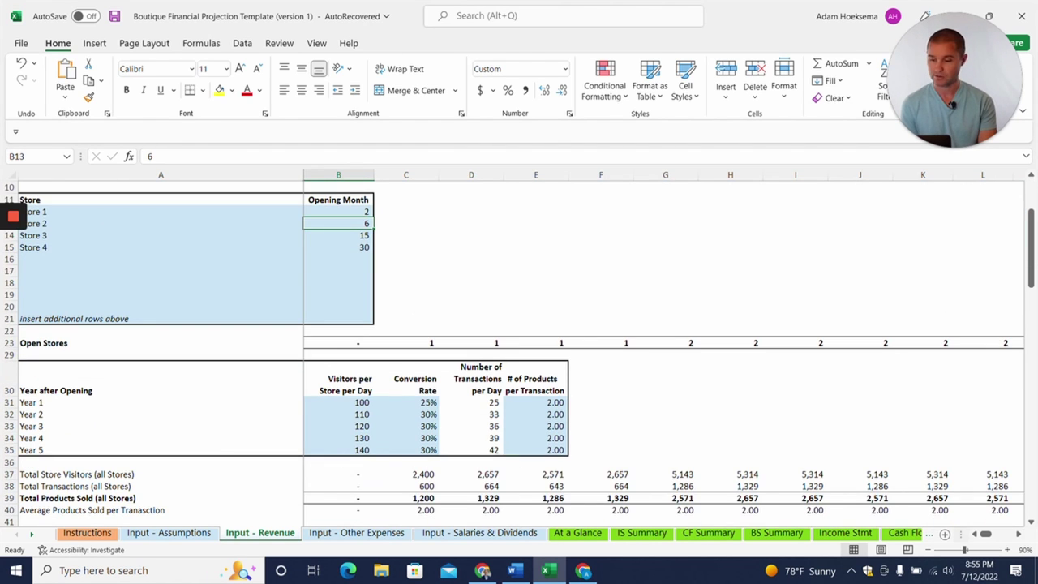
scroll(520, 348, down, 2)
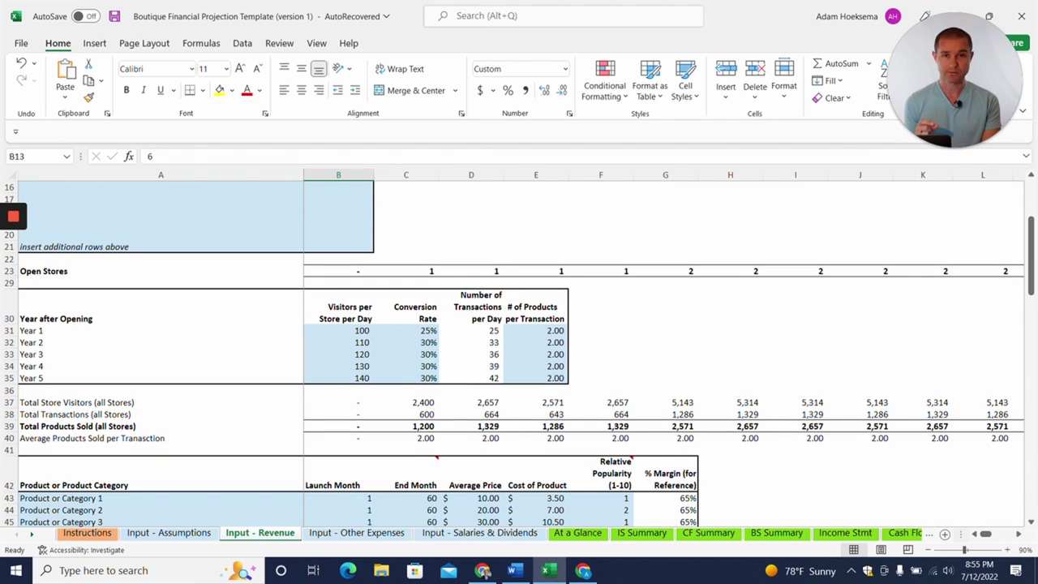
click(340, 331)
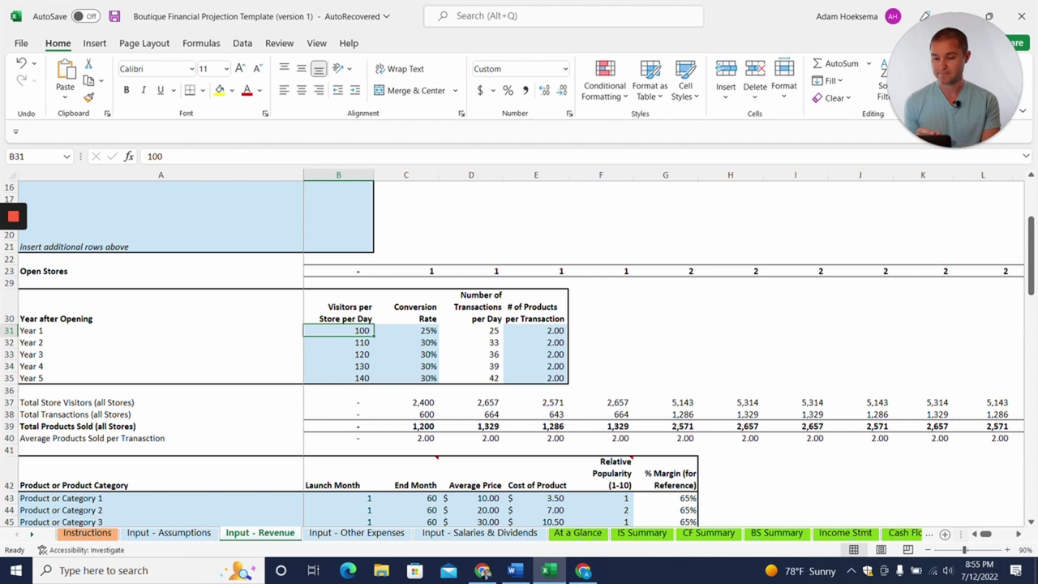
click(406, 331)
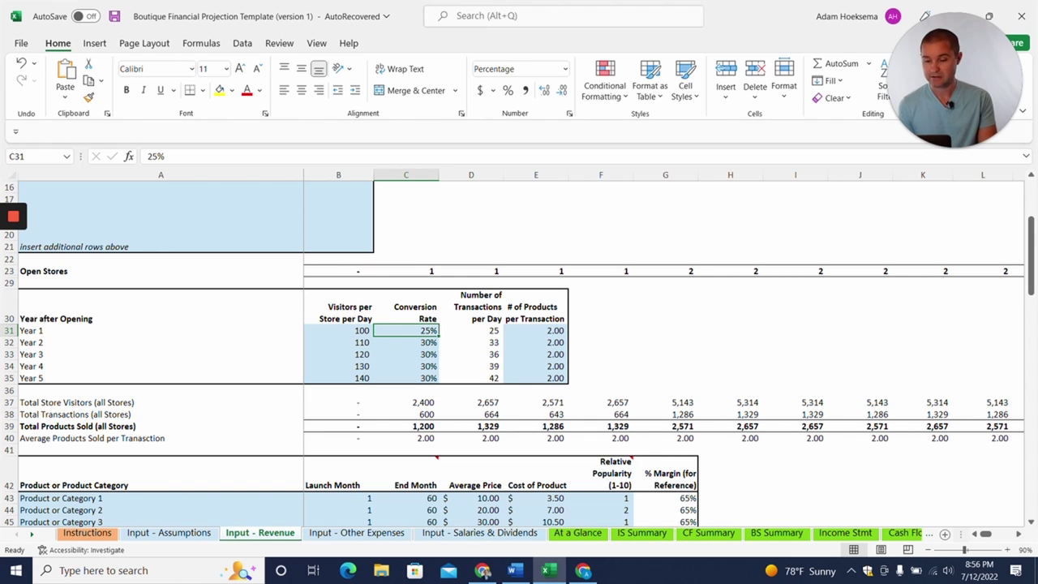
click(536, 331)
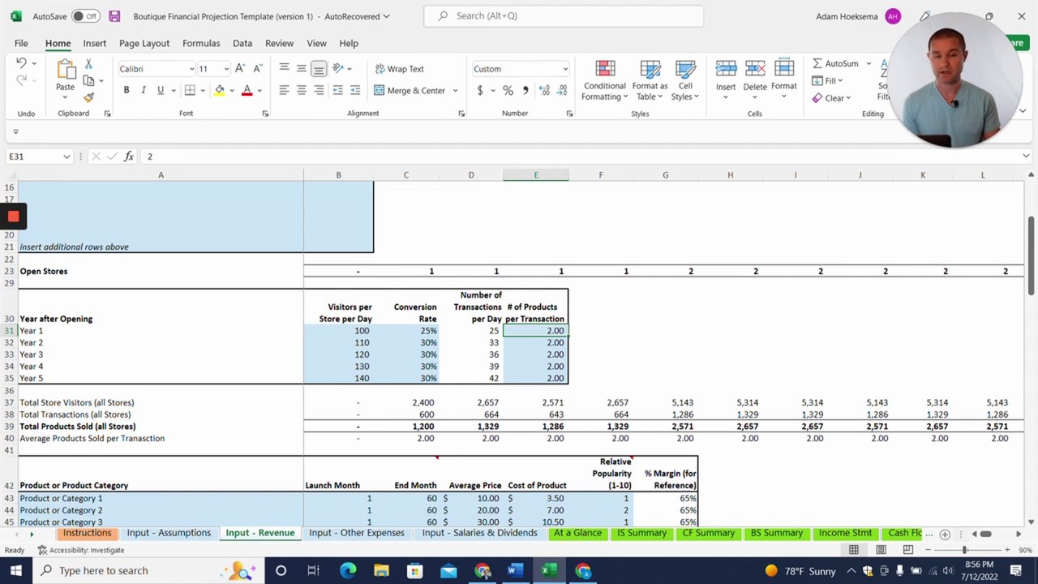
key(Down)
key(Down)
key(Down)
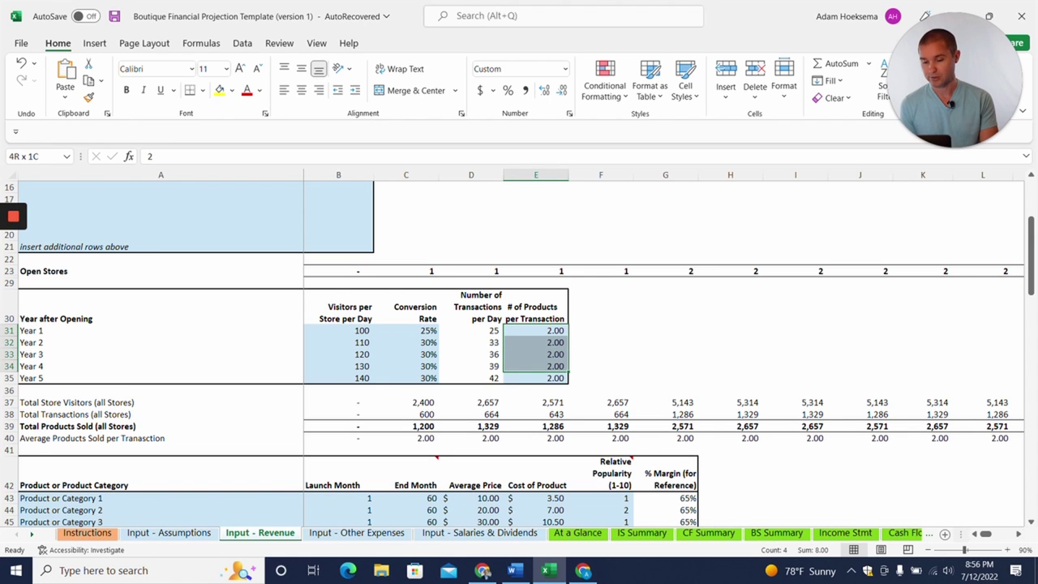
scroll(519, 341, down, 3)
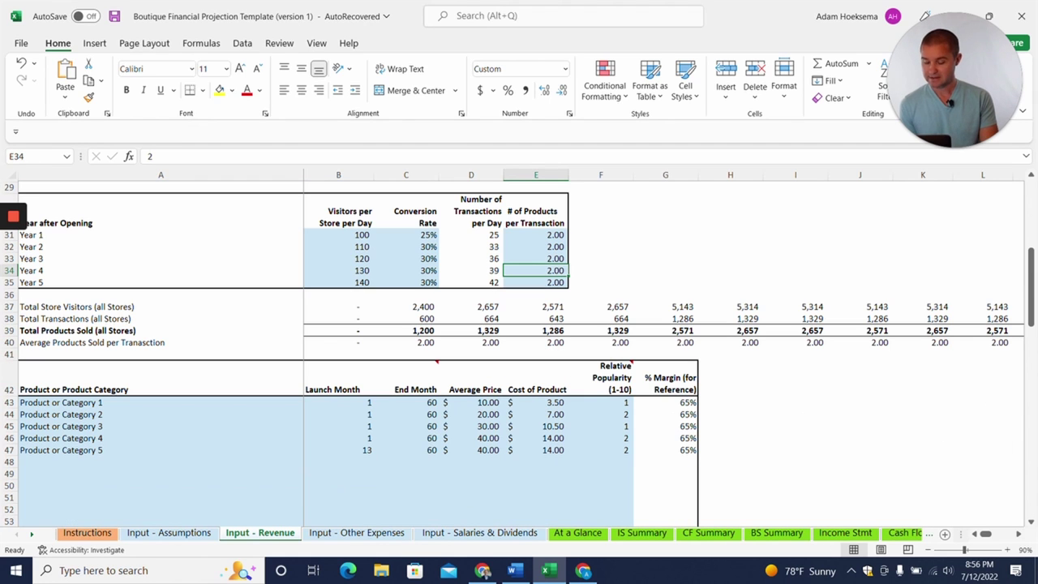
click(406, 331)
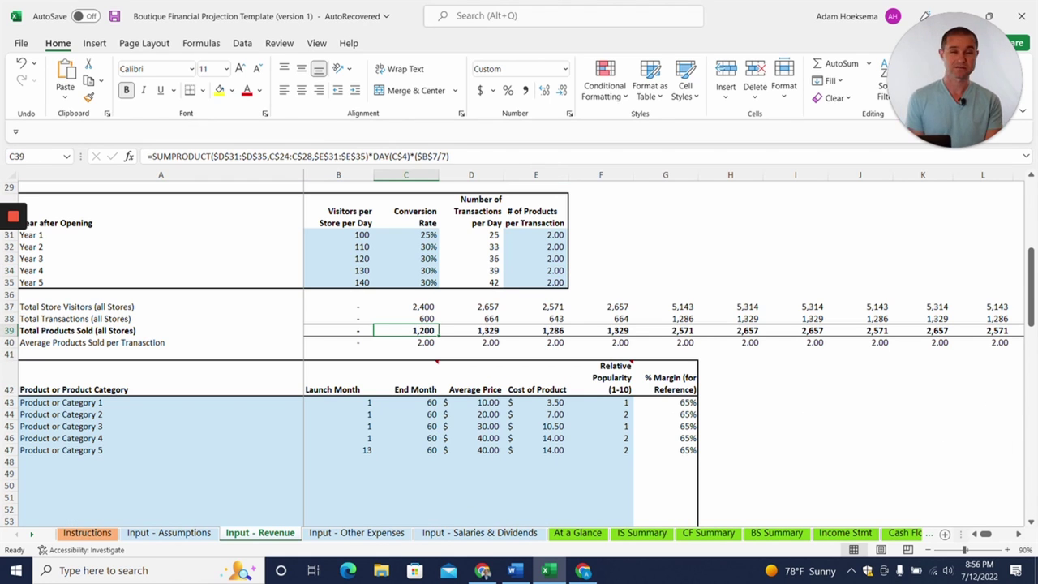
Step: Examine the product table's launch months, the average prices of the five categories, and the cost of product formula for Product or Category 1
scroll(519, 341, down, 1)
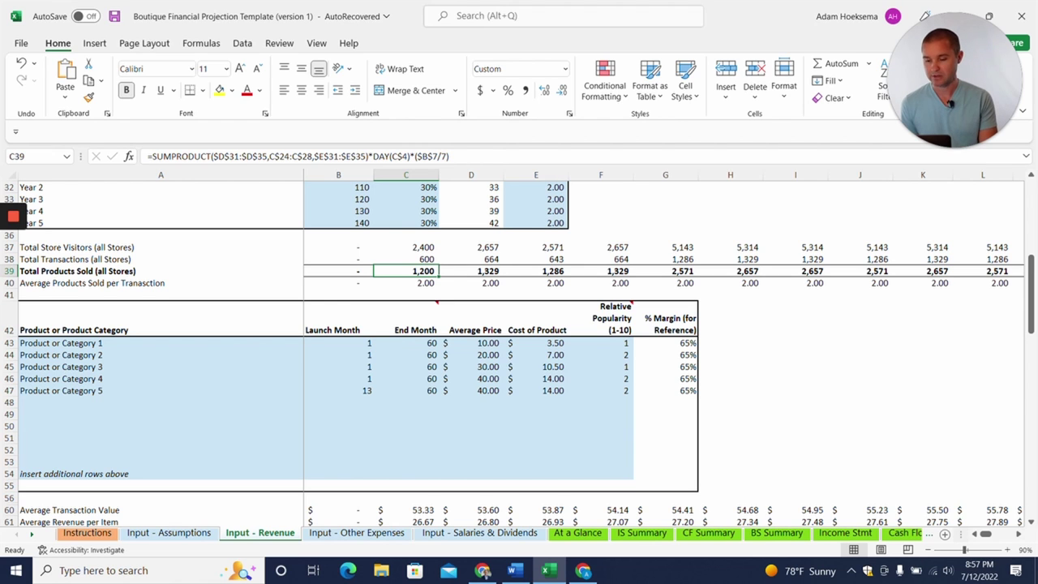
click(339, 355)
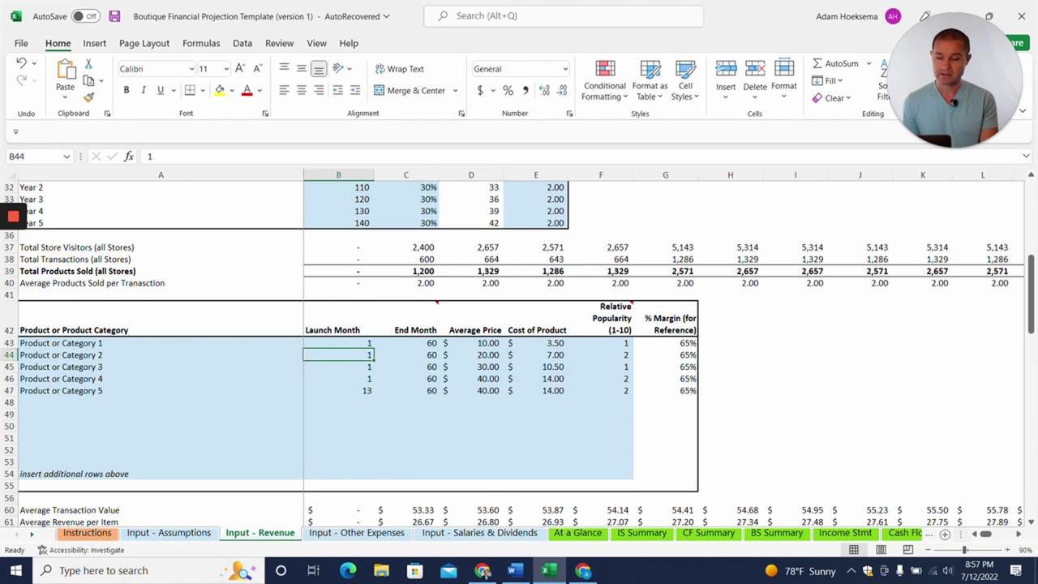
click(339, 391)
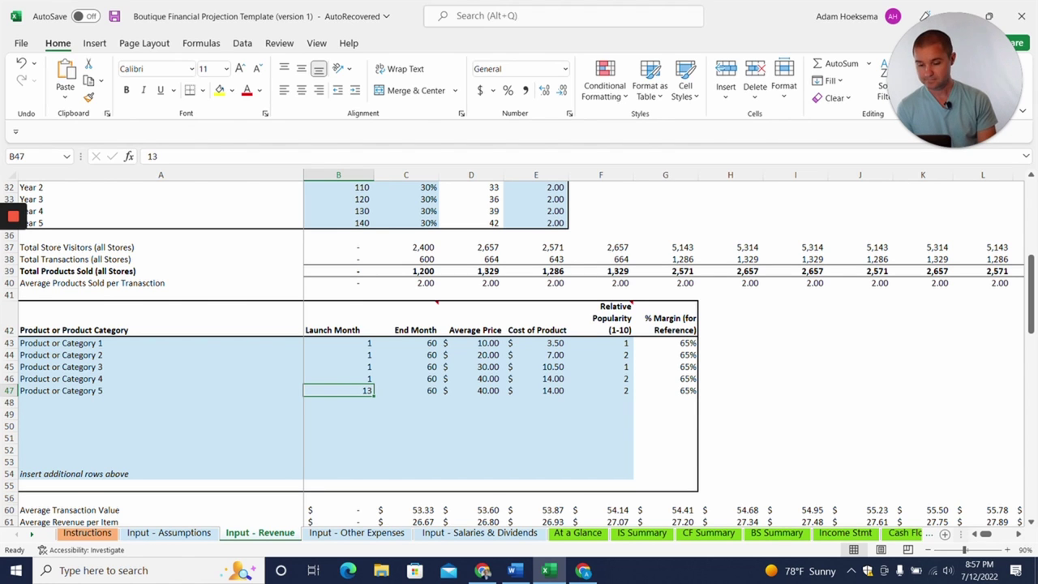
drag(478, 343, 487, 391)
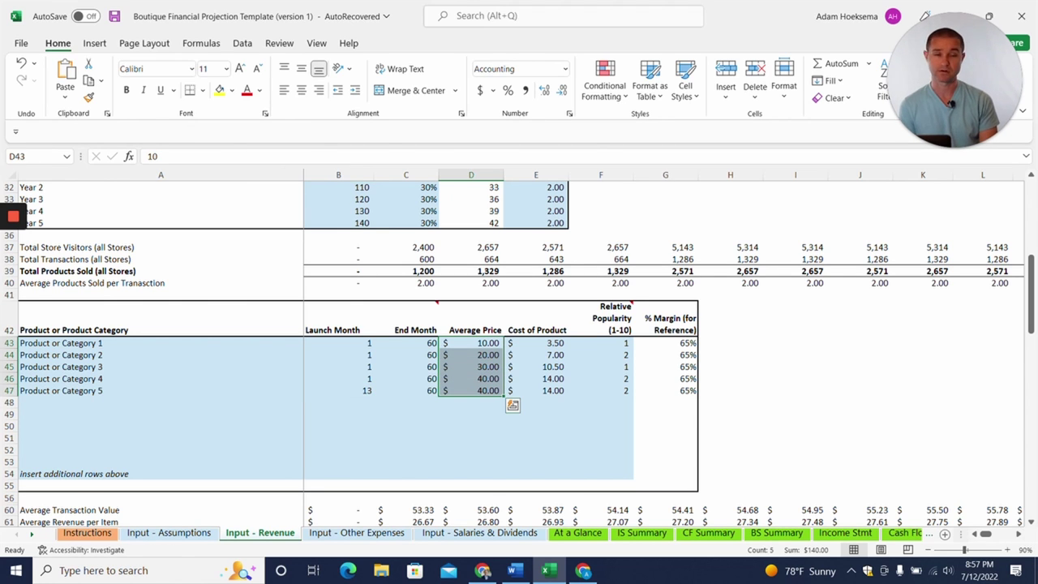
click(536, 343)
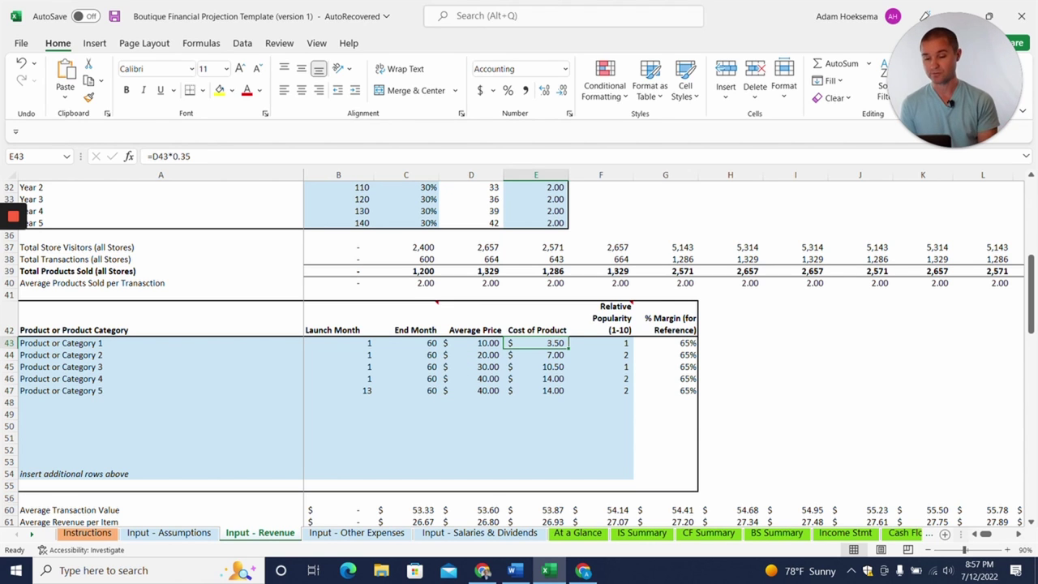
Step: Compare the relative popularity ratings of Product or Category 1 and Product or Category 2 in the retail product table
click(601, 344)
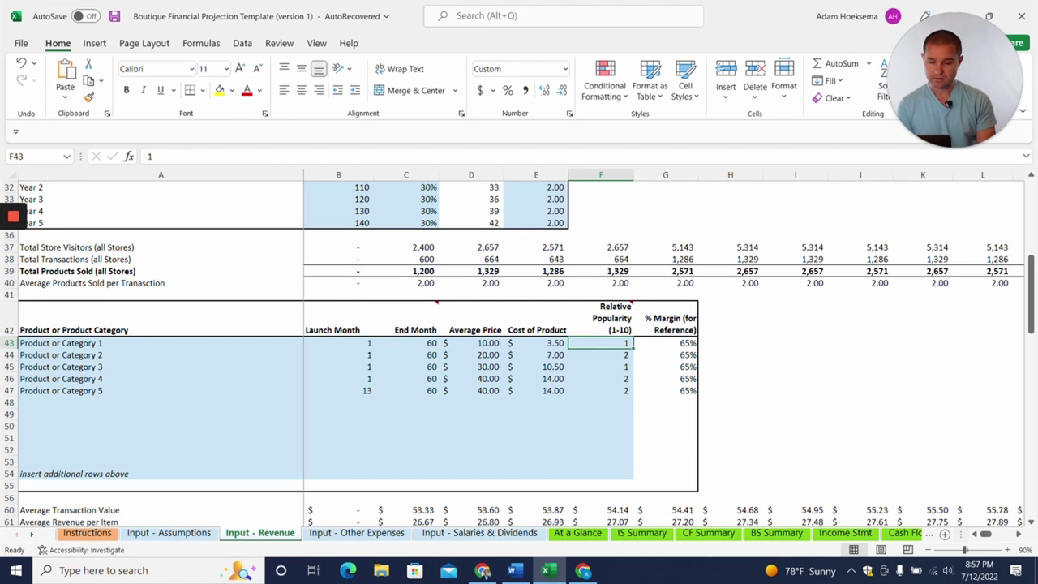
mouse_move(614, 319)
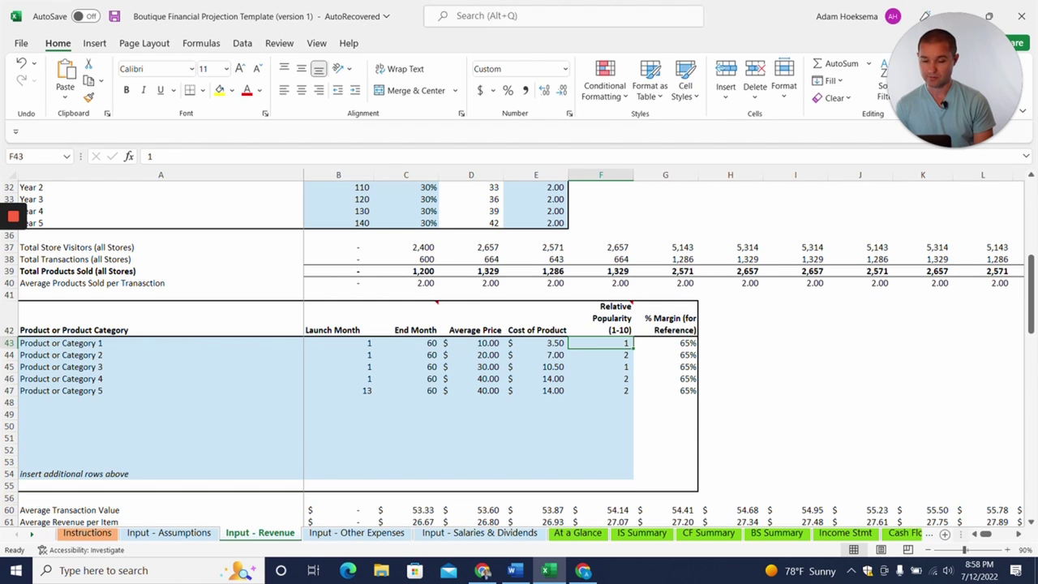
click(601, 355)
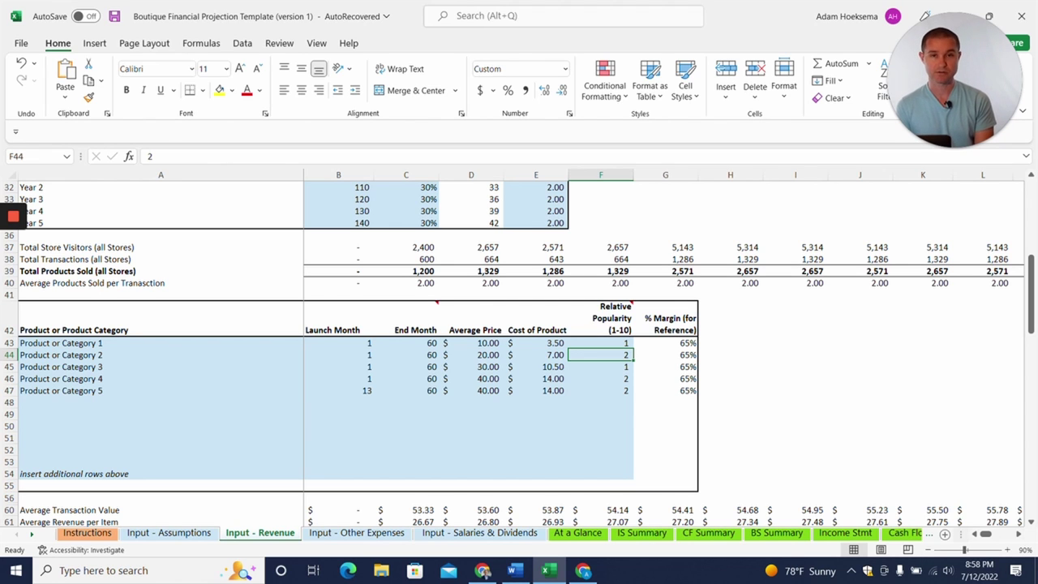
click(601, 343)
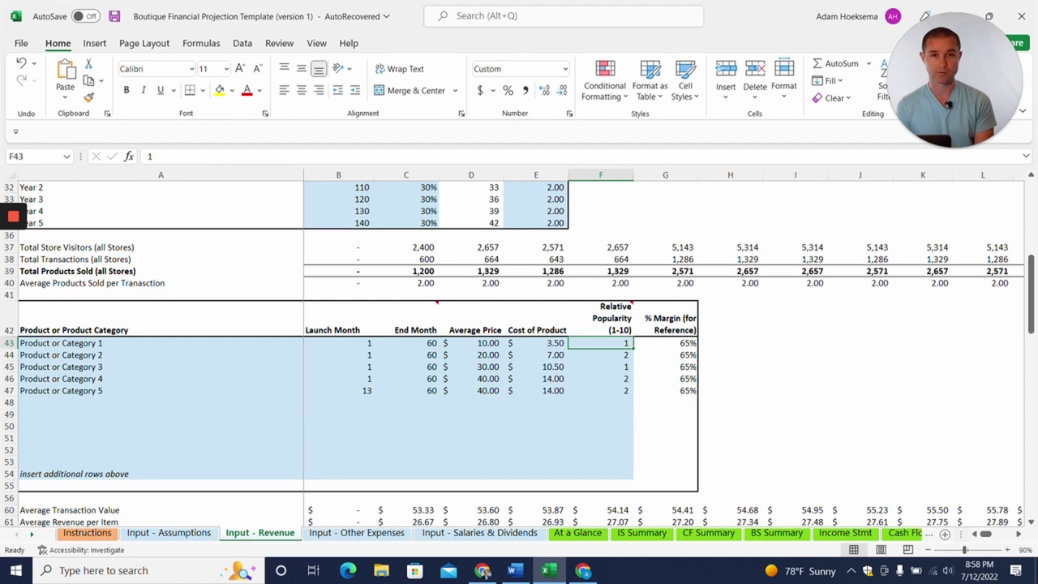
click(601, 355)
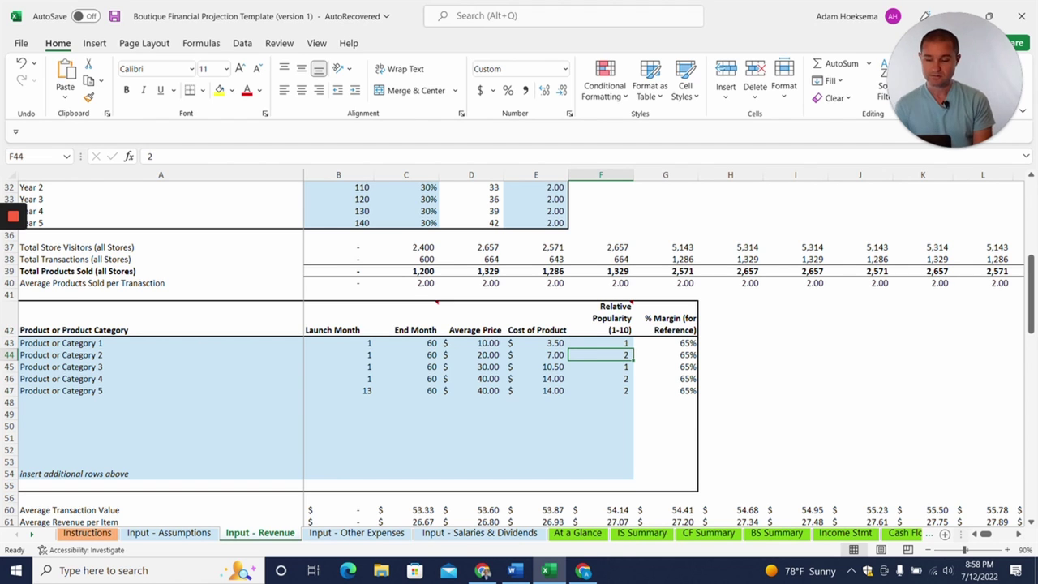
click(601, 343)
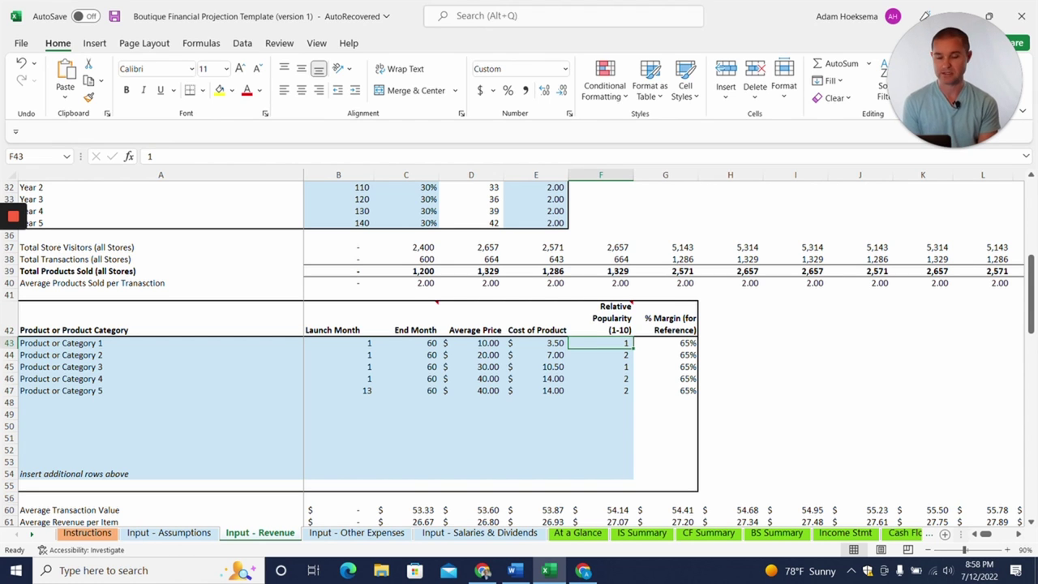
Step: Set the relative popularity of Product or Category 2 to 10 and compare it with Product or Category 1
key(Down)
text(10)
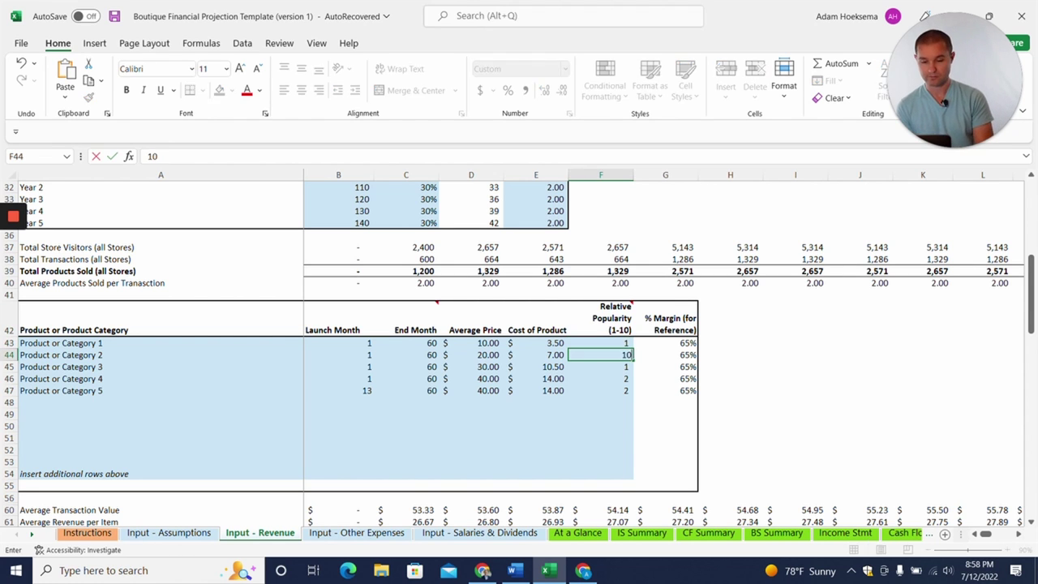
key(Return)
key(Up)
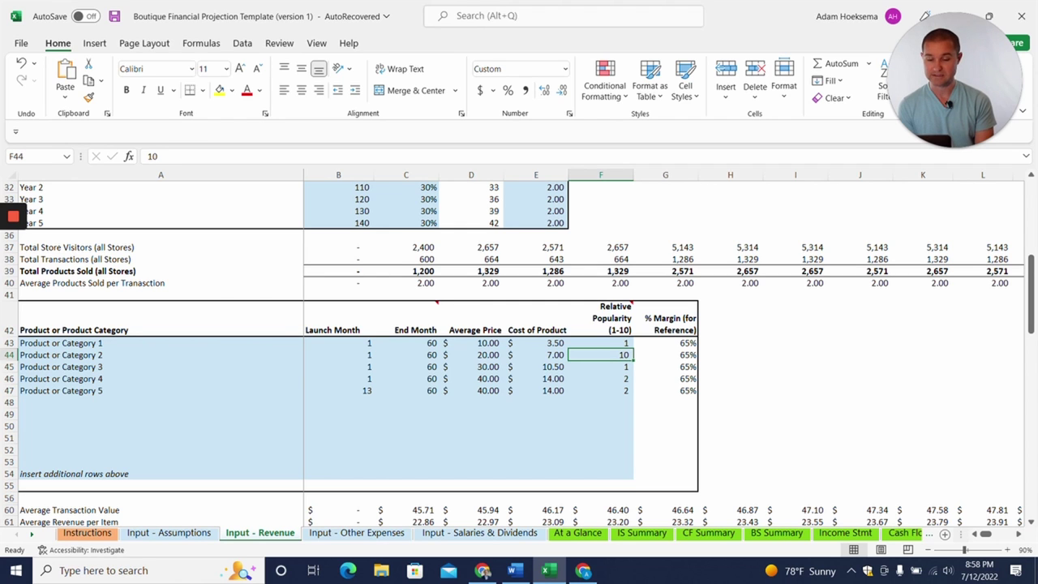
click(160, 356)
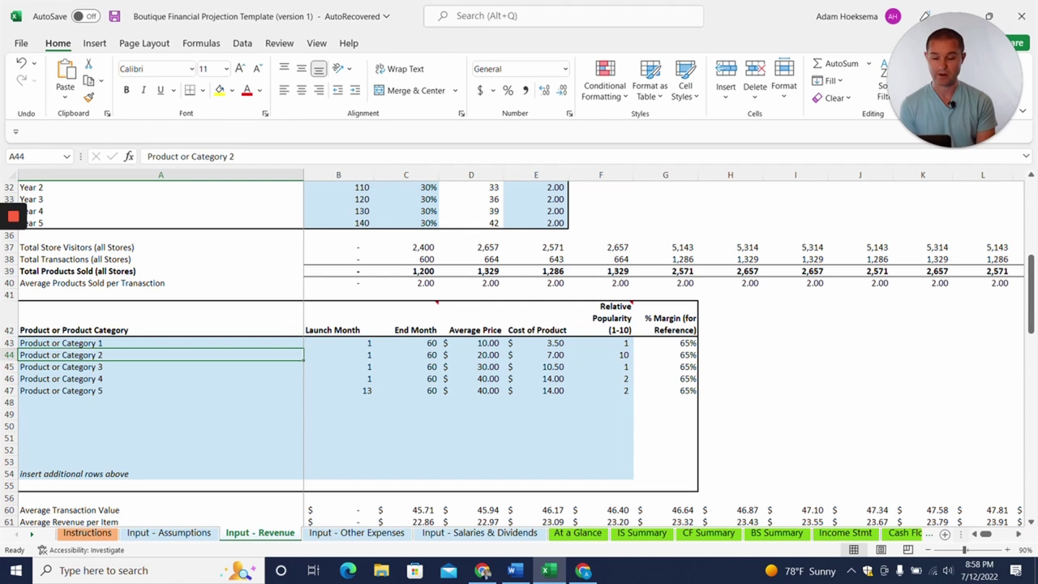
click(601, 355)
key(Up)
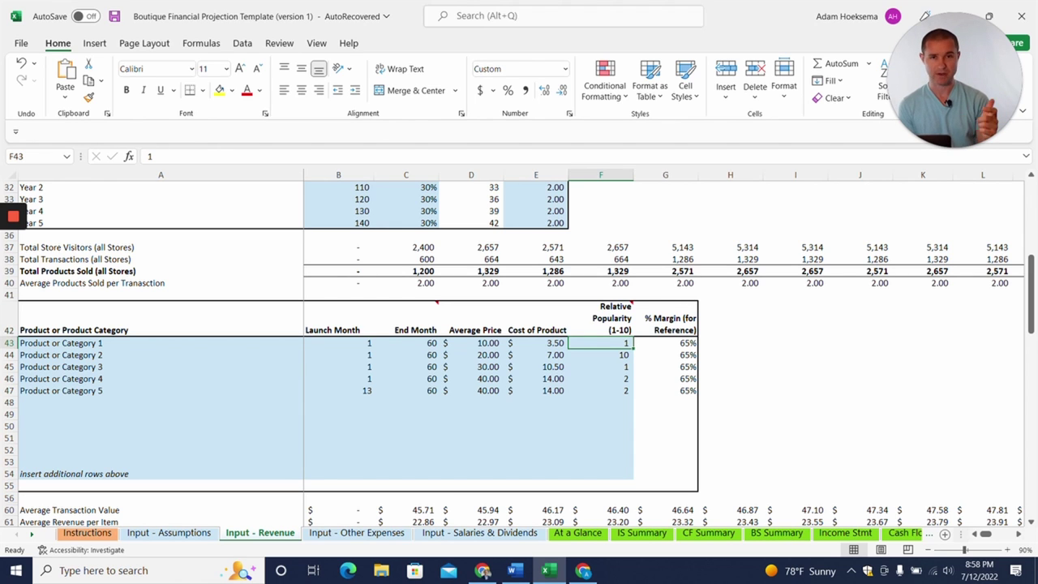
Step: Restore the relative popularity of Product or Category 2 to 2 in the retail product table
key(Down)
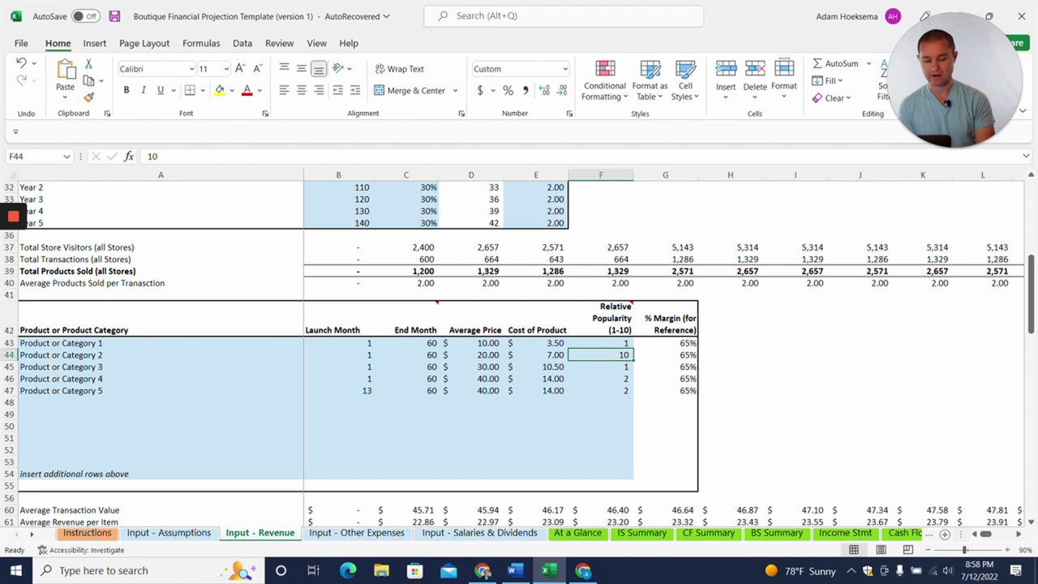
text(2)
key(Return)
Step: In the E Commerce Revenue and Cost of Goods Sold section, examine the conversion growth rate, the month 1 total orders formula and the items per order
scroll(519, 349, down, 4)
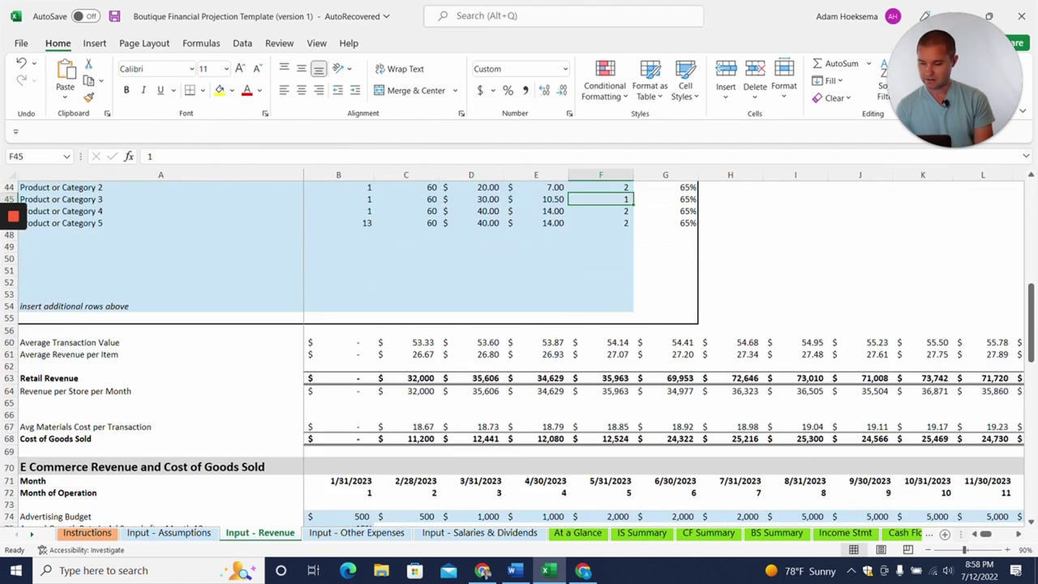
scroll(519, 348, down, 5)
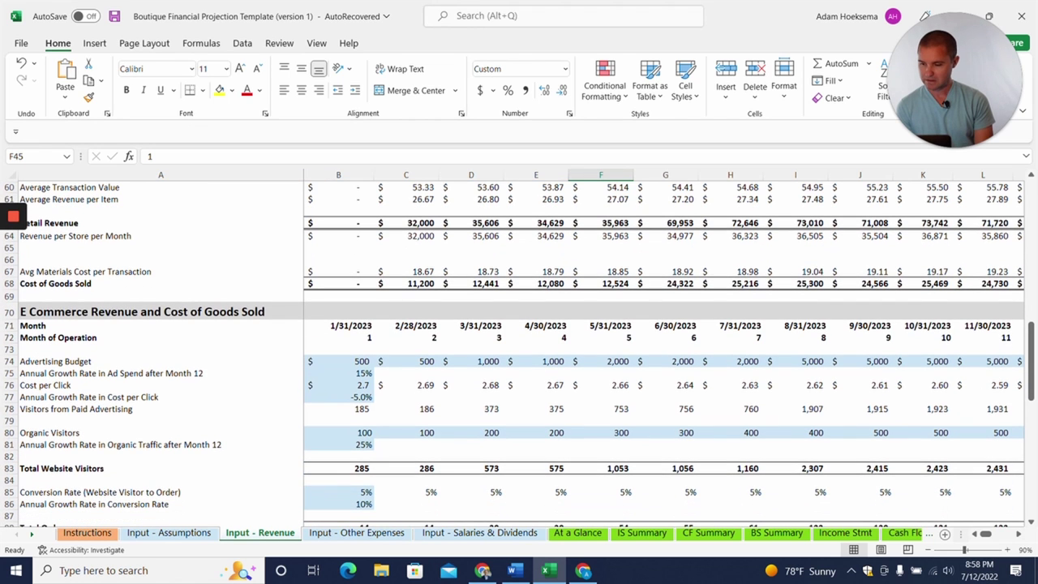
scroll(519, 349, down, 3)
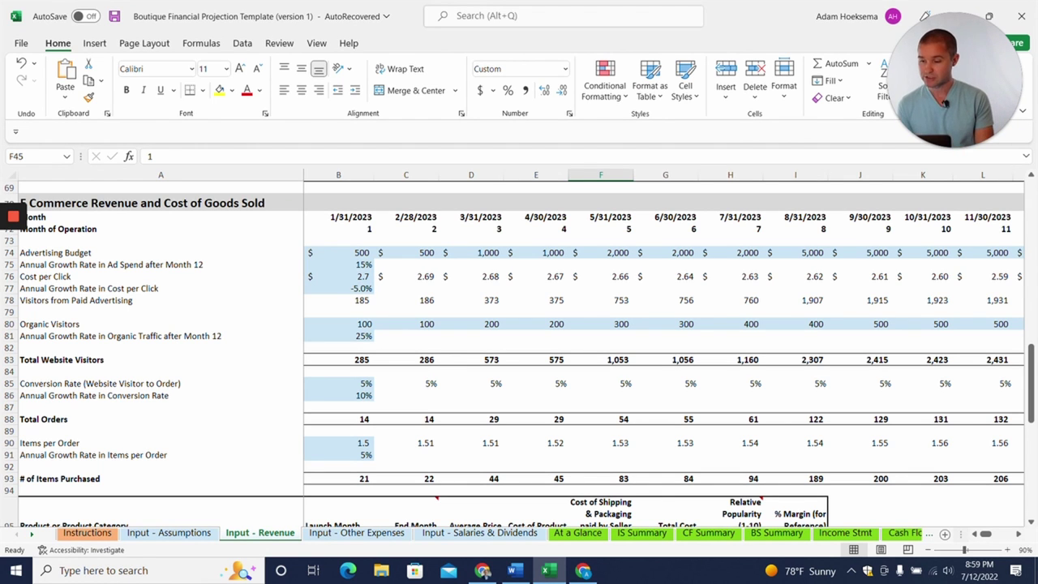
click(339, 396)
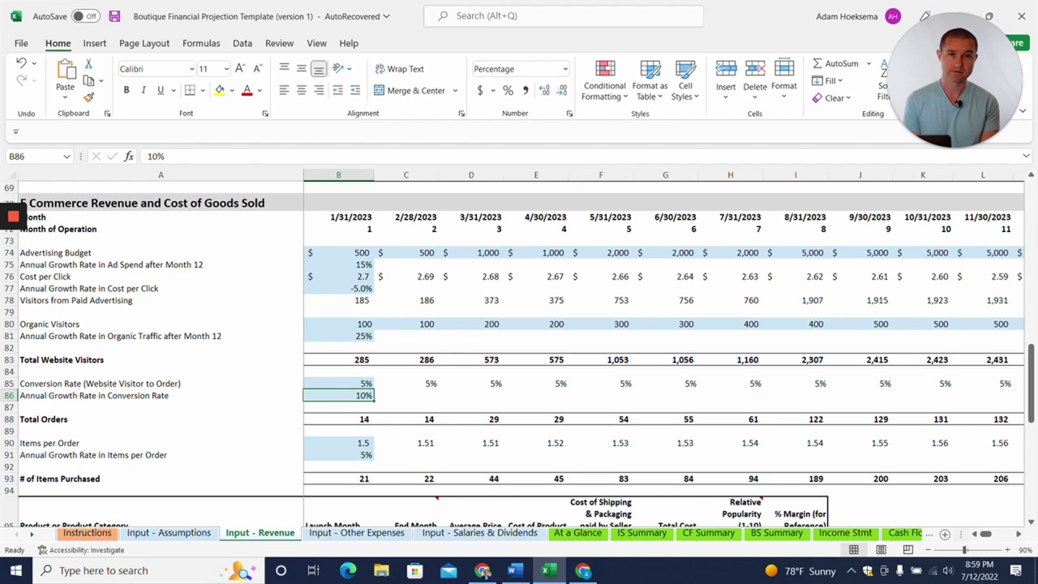
click(339, 419)
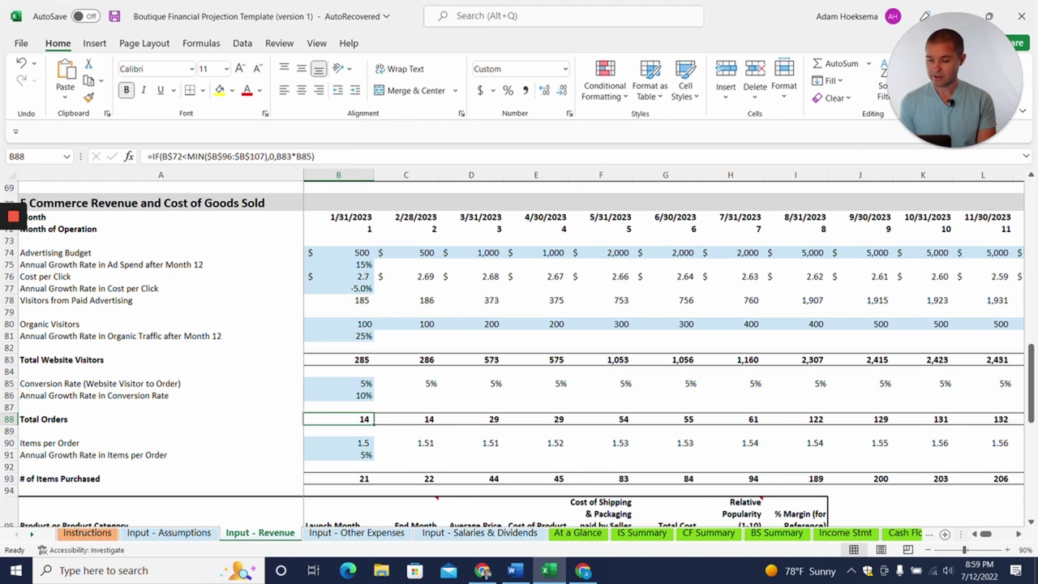
click(339, 443)
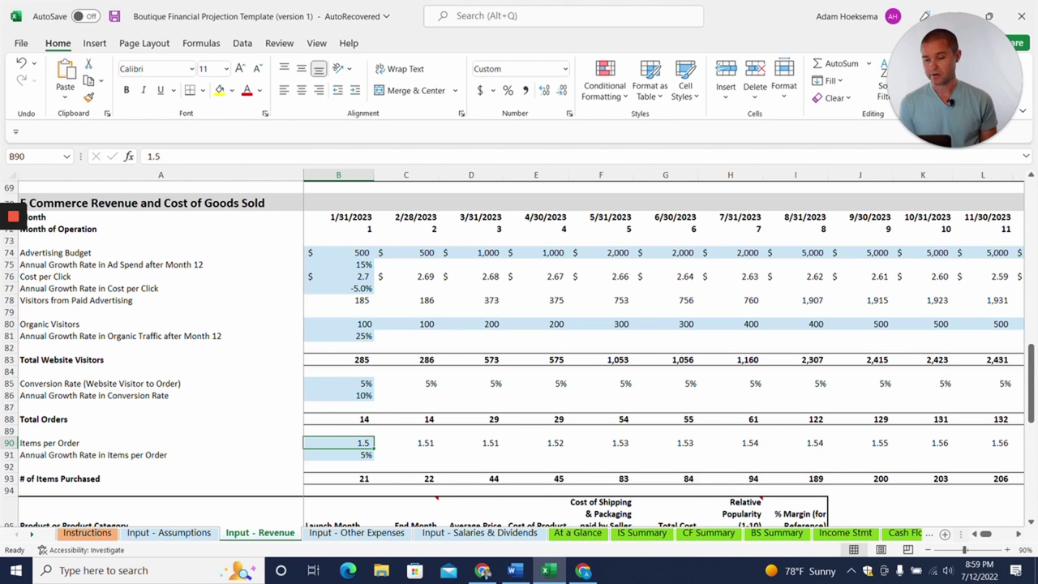
Step: Examine the e-commerce product table and its shipping and packaging costs, and view the revenue and direct expenses Summary
scroll(520, 354, down, 4)
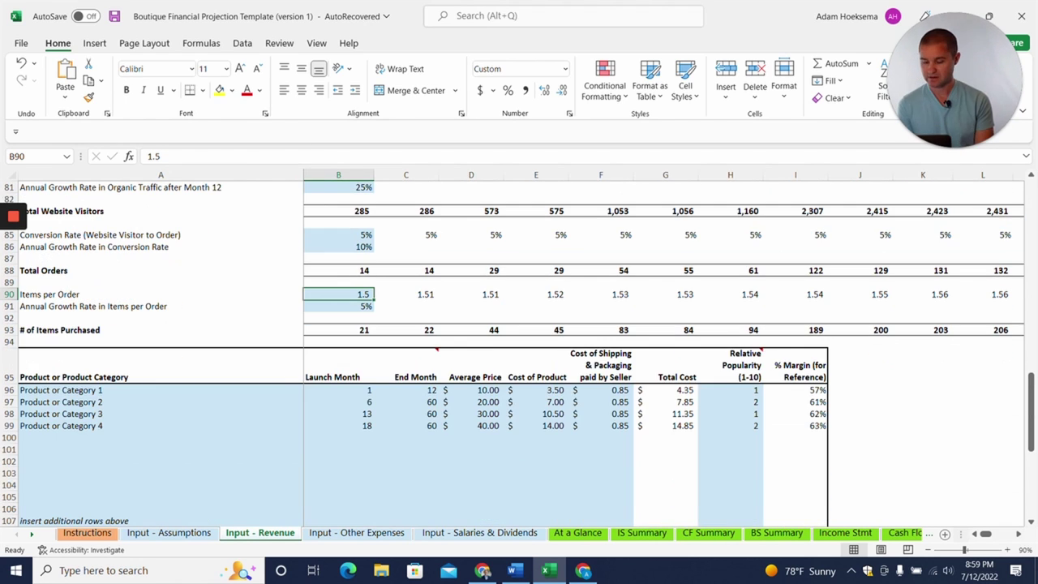
drag(81, 390, 761, 428)
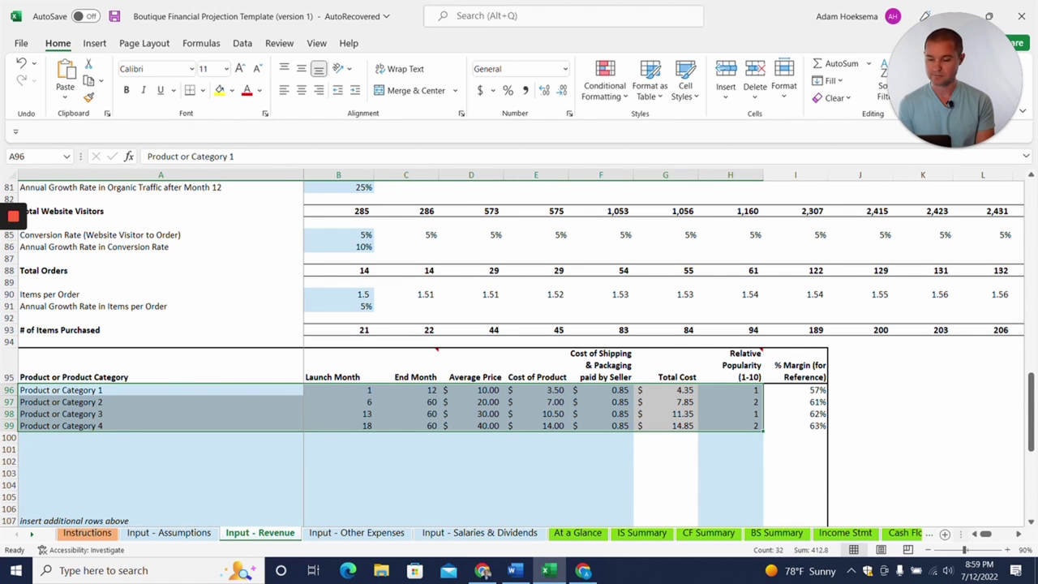
click(160, 414)
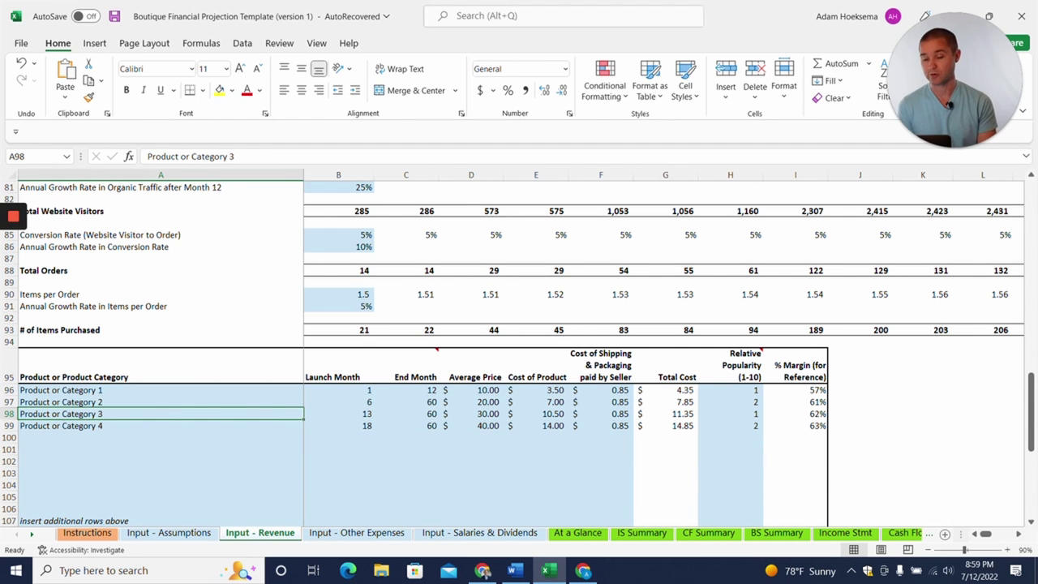
drag(601, 390, 601, 426)
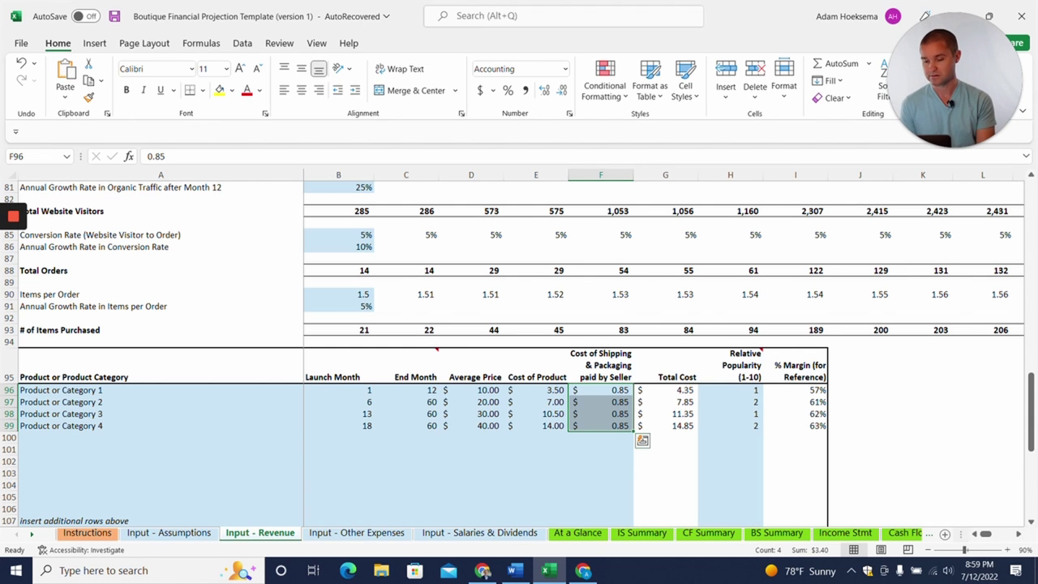
scroll(519, 349, down, 10)
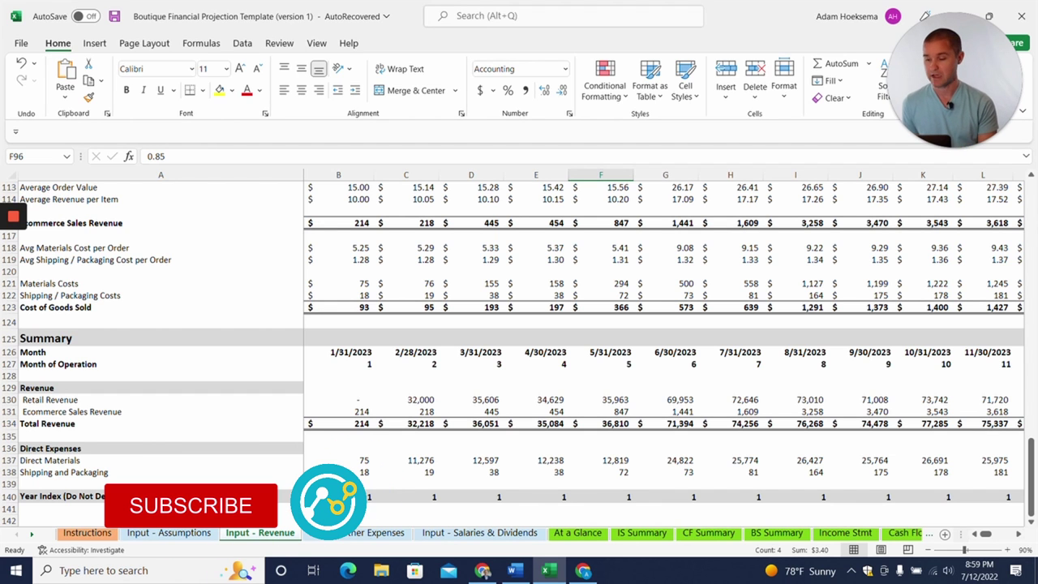
Step: On the Input - Other Expenses sheet, check the calculation options for the SEO expense and the annual inflation rate for operating expenses
click(357, 533)
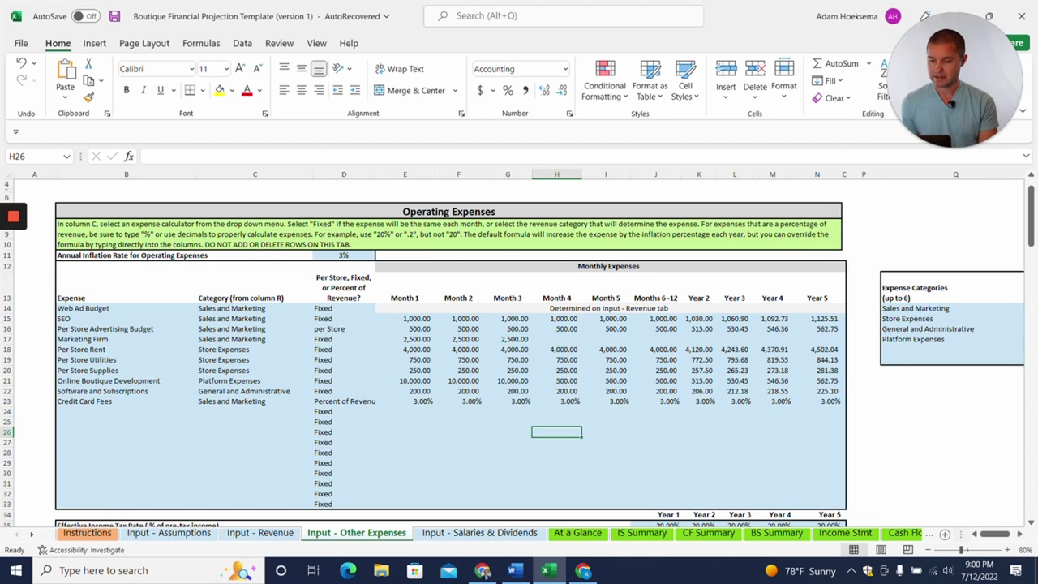
click(366, 319)
click(380, 320)
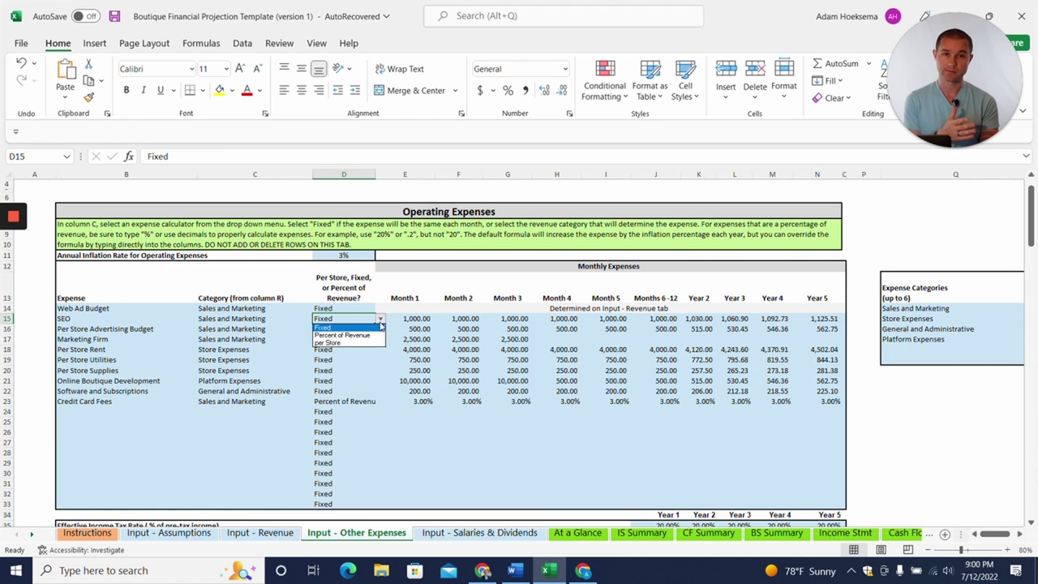
click(337, 260)
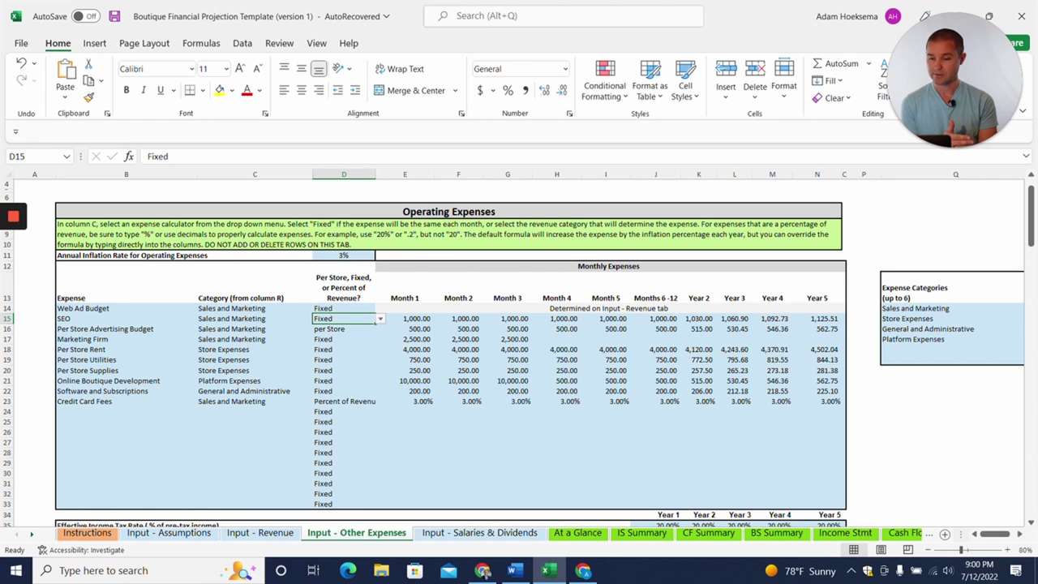
click(337, 258)
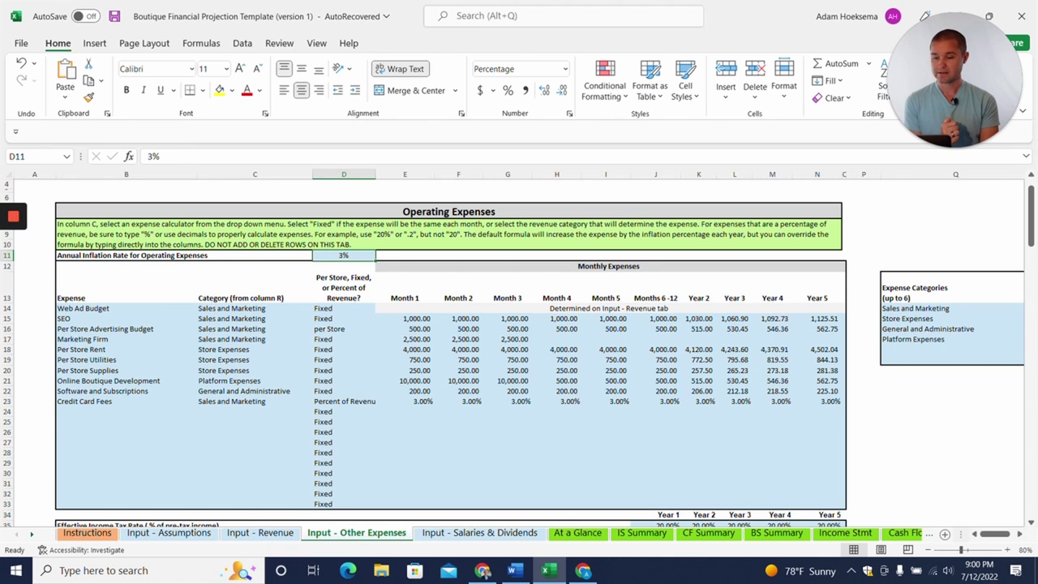
Step: Check the calculation options for the Per Store Advertising Budget and the calculation type of Credit Card Fees
click(344, 329)
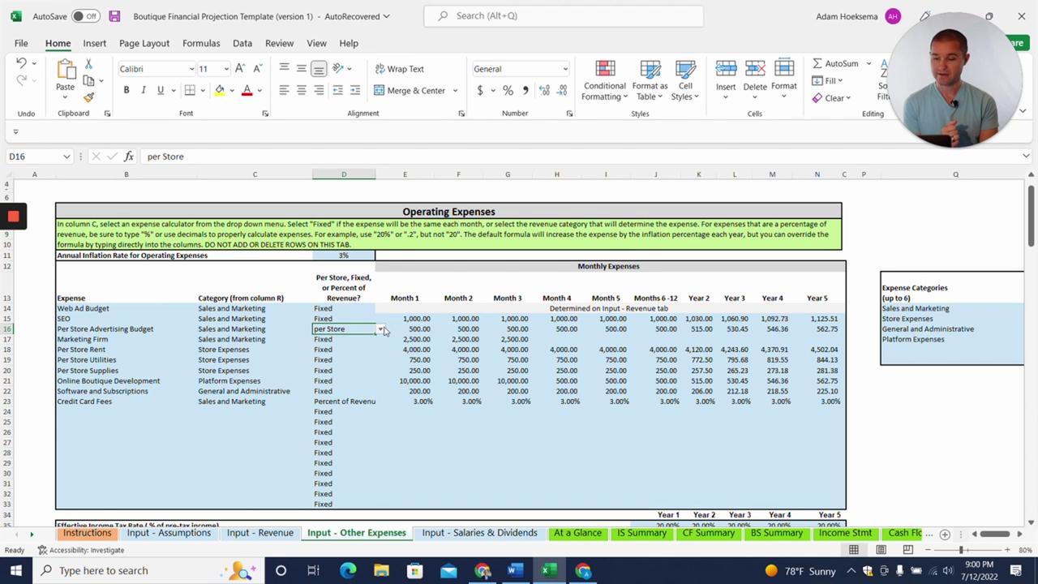
click(379, 331)
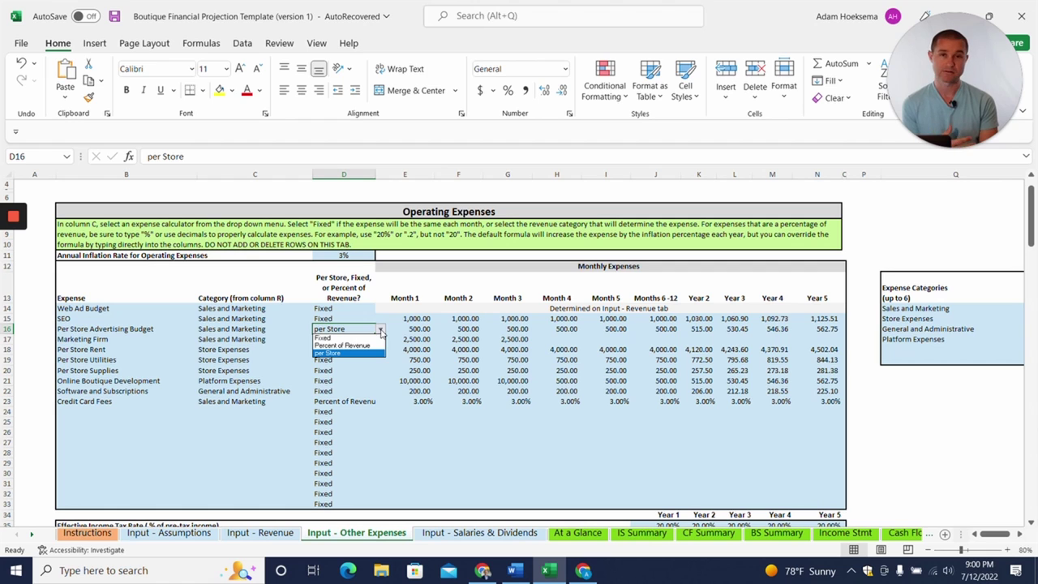
click(381, 333)
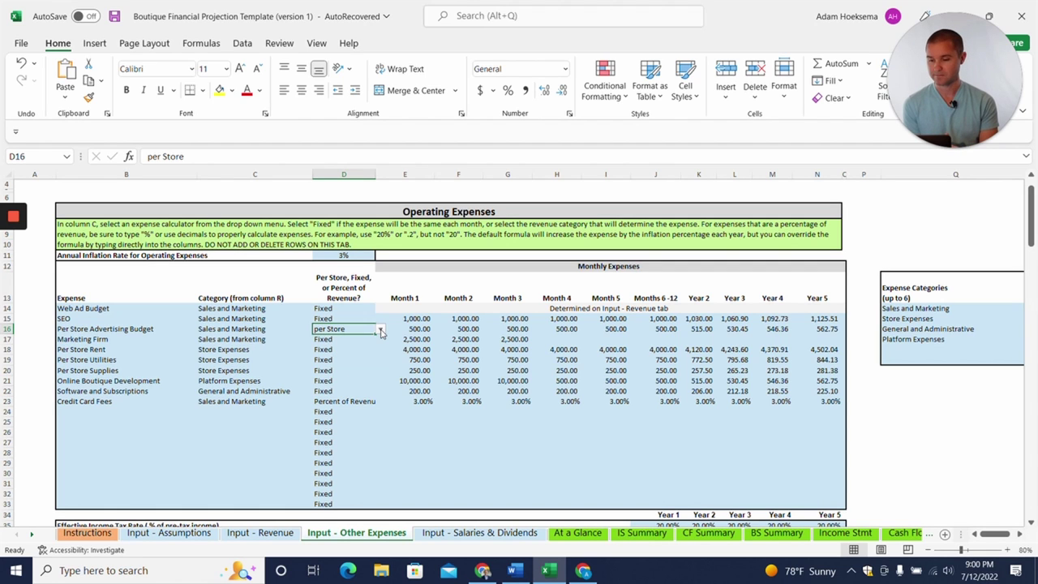
click(344, 402)
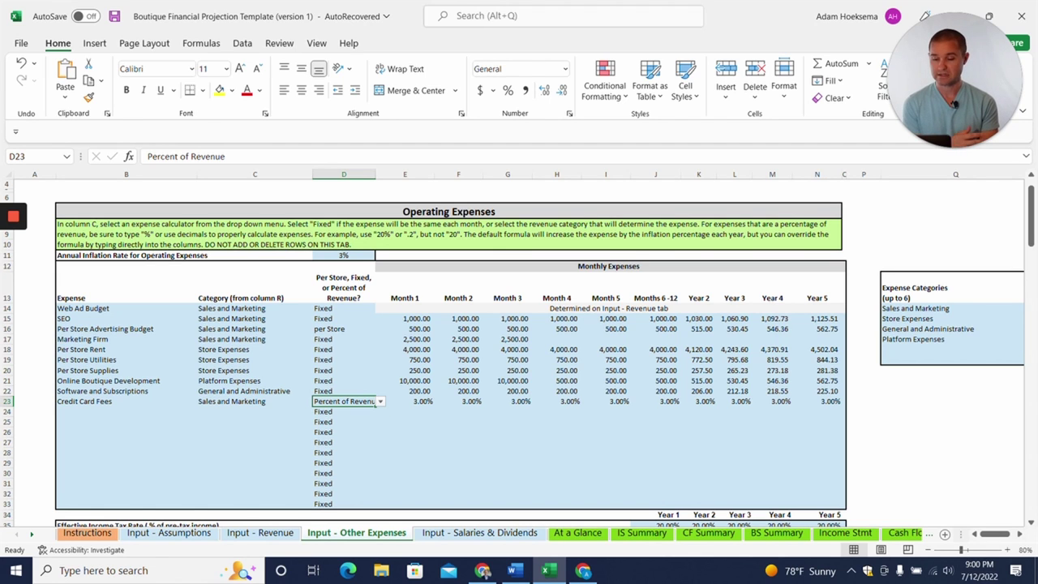
Step: Check the Month 1 rate for Credit Card Fees, and review the job titles listed on the Input - Salaries & Dividends sheet
click(405, 401)
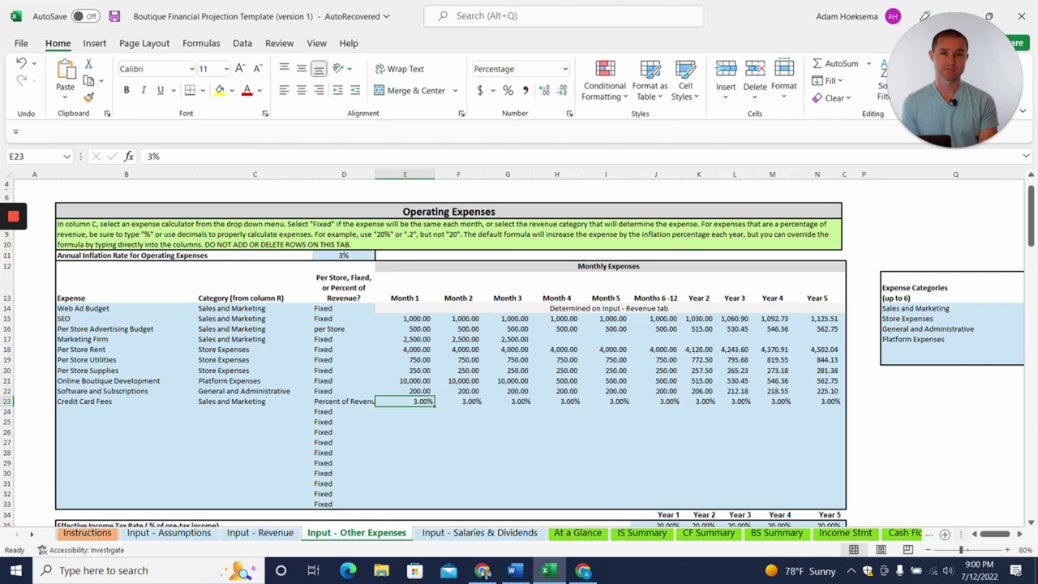
click(474, 535)
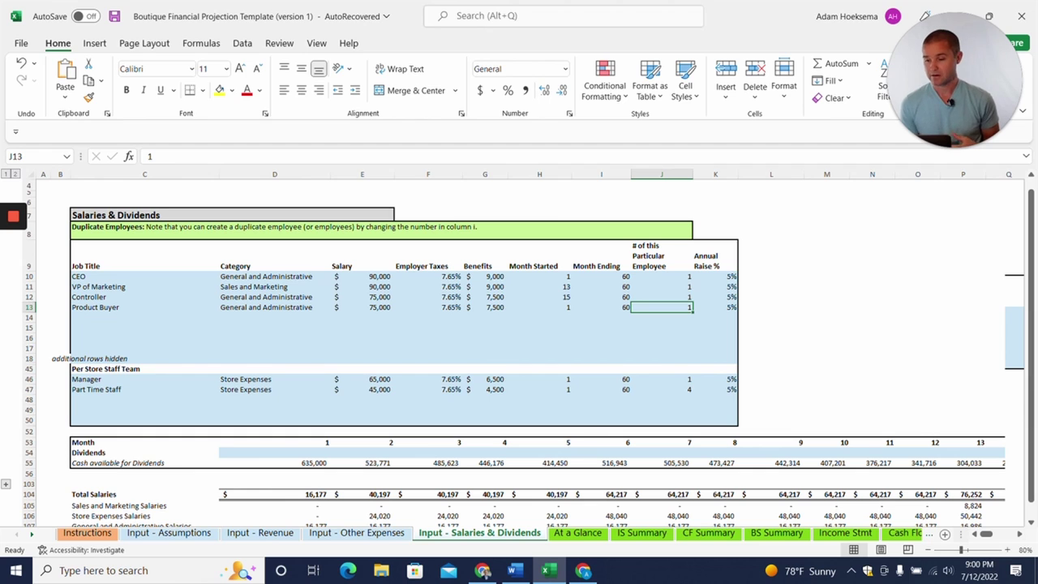
drag(145, 277, 145, 338)
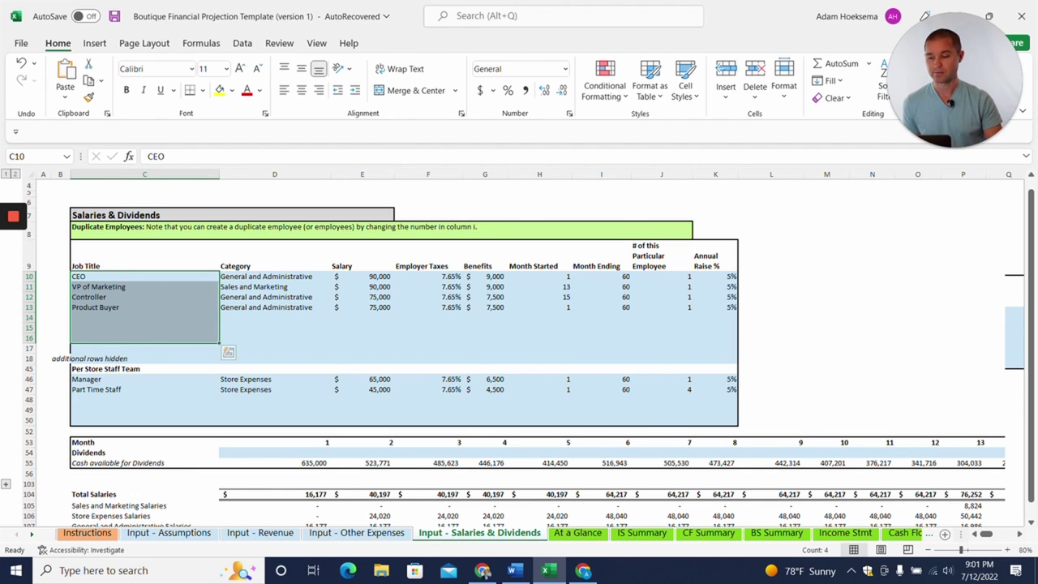
Step: In the Per Store Staff Team section, examine the Manager and Part Time Staff entries, including the part-time employee count and salary
click(145, 380)
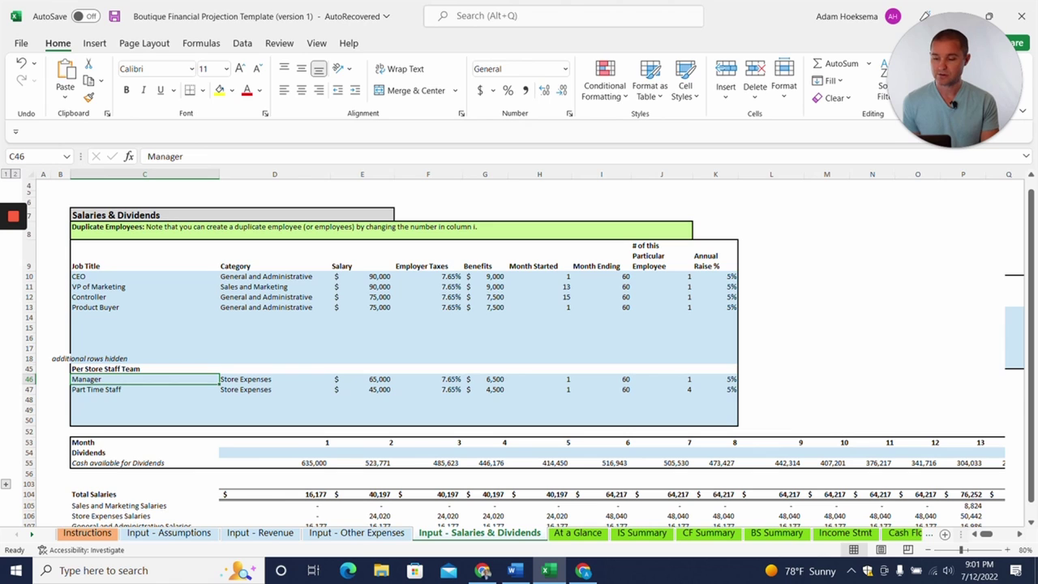
click(145, 389)
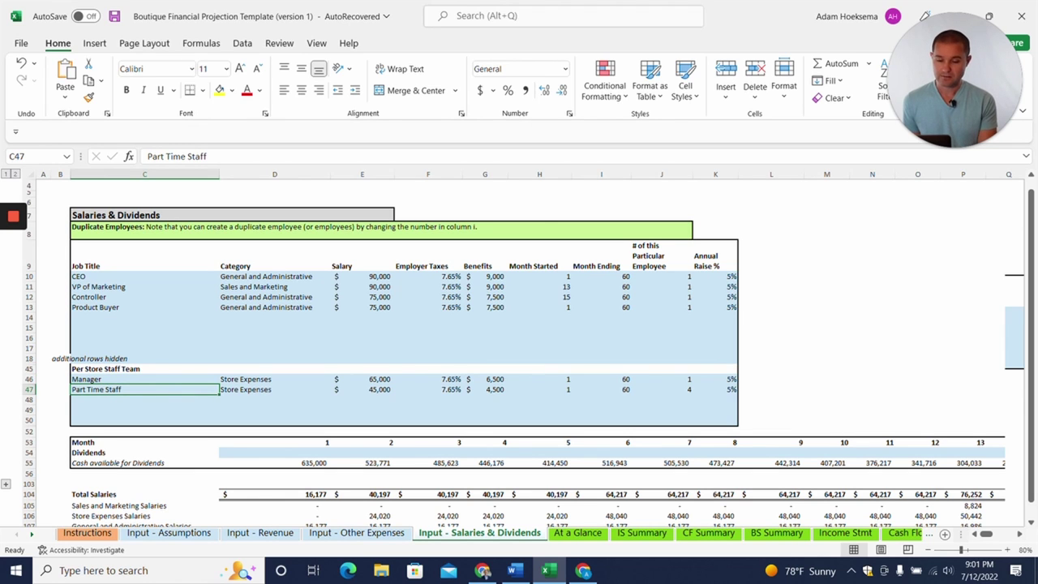
click(662, 389)
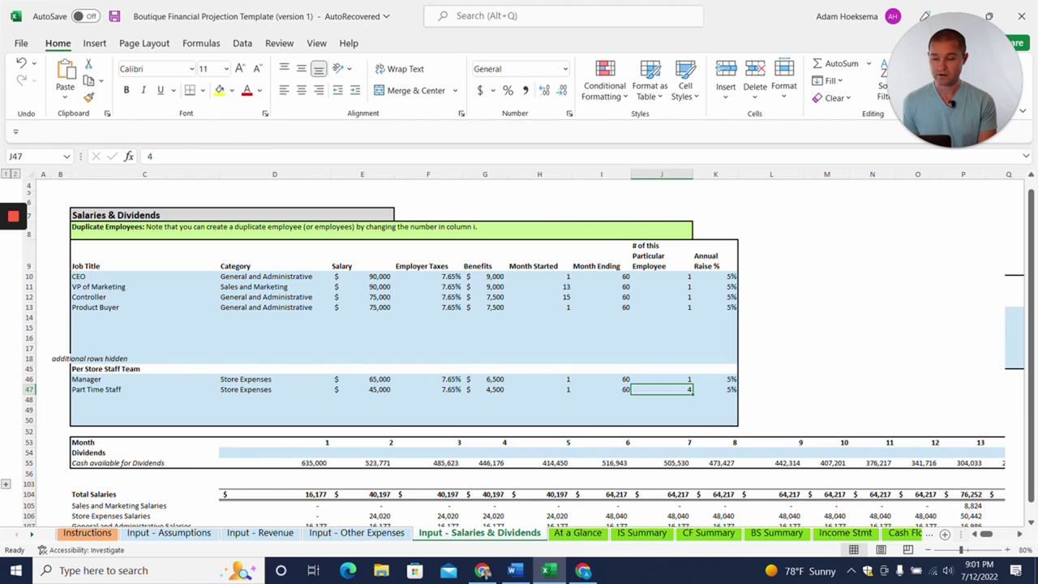
click(362, 389)
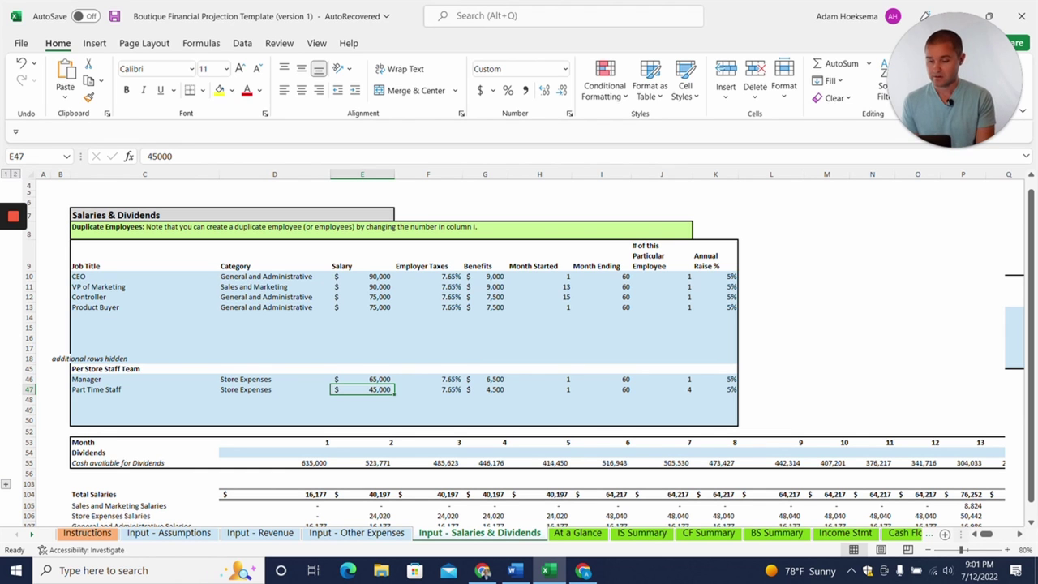
Step: On the At a Glance sheet, examine the 2023 and 2024 EBITDA in the Profit and Loss at a Glance table
click(577, 533)
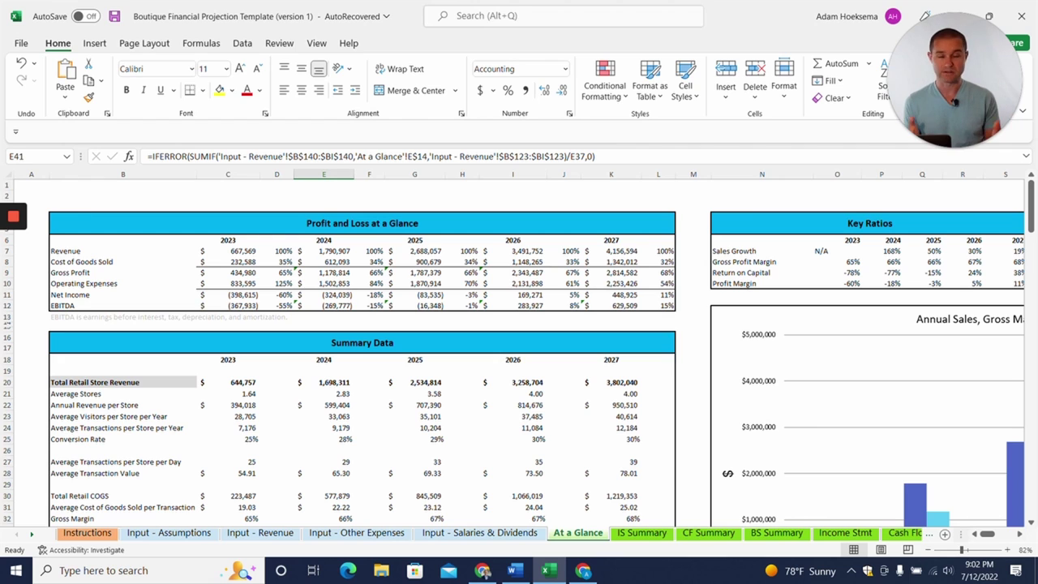
click(228, 306)
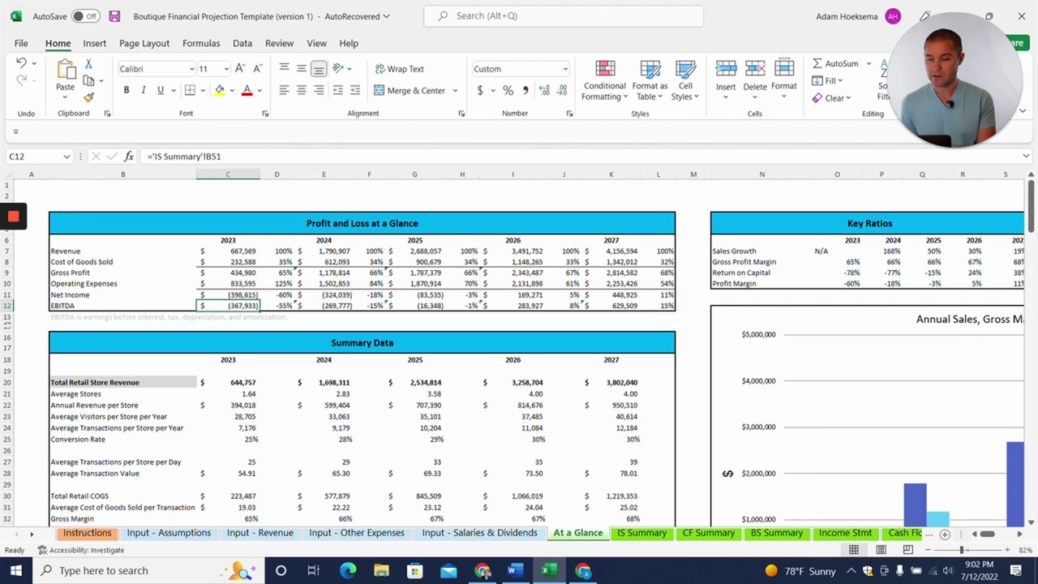
click(325, 306)
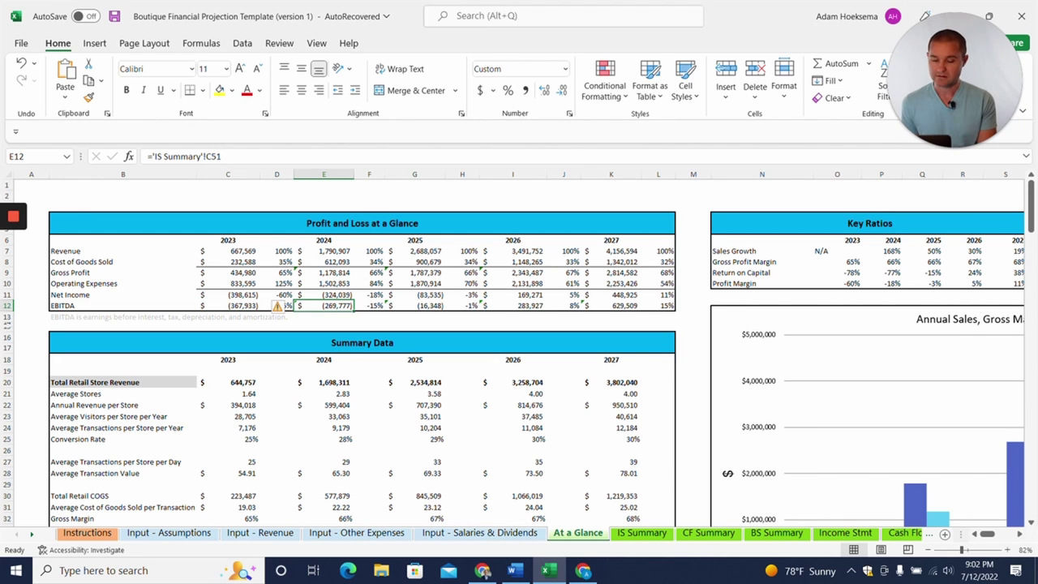